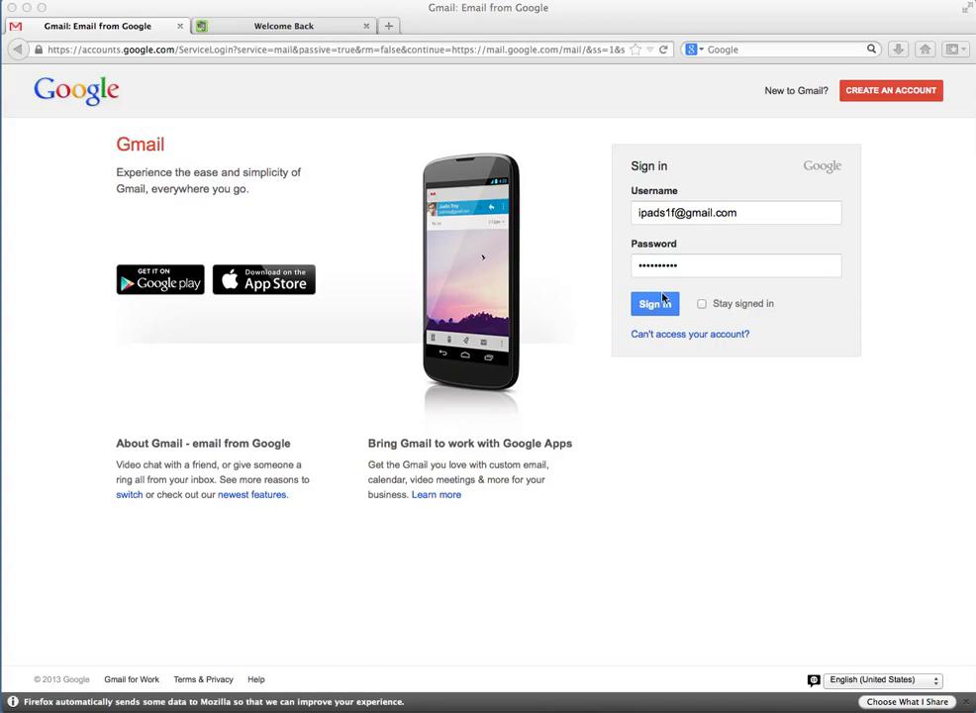
Submit the Gmail sign-in form with the account password filled in
left_click(664, 312)
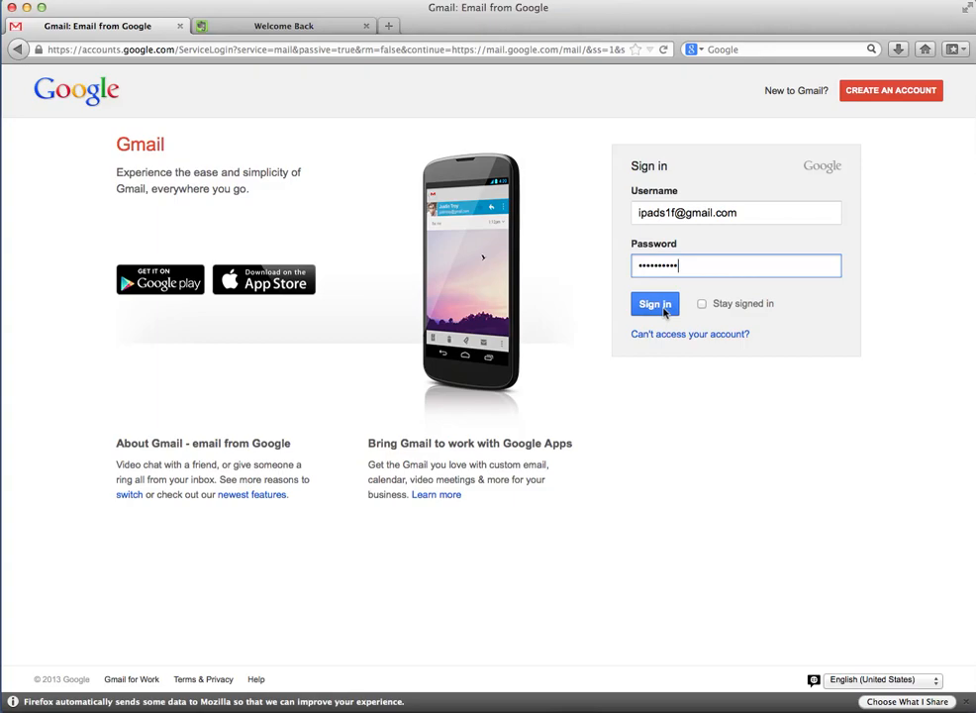
left_click(659, 308)
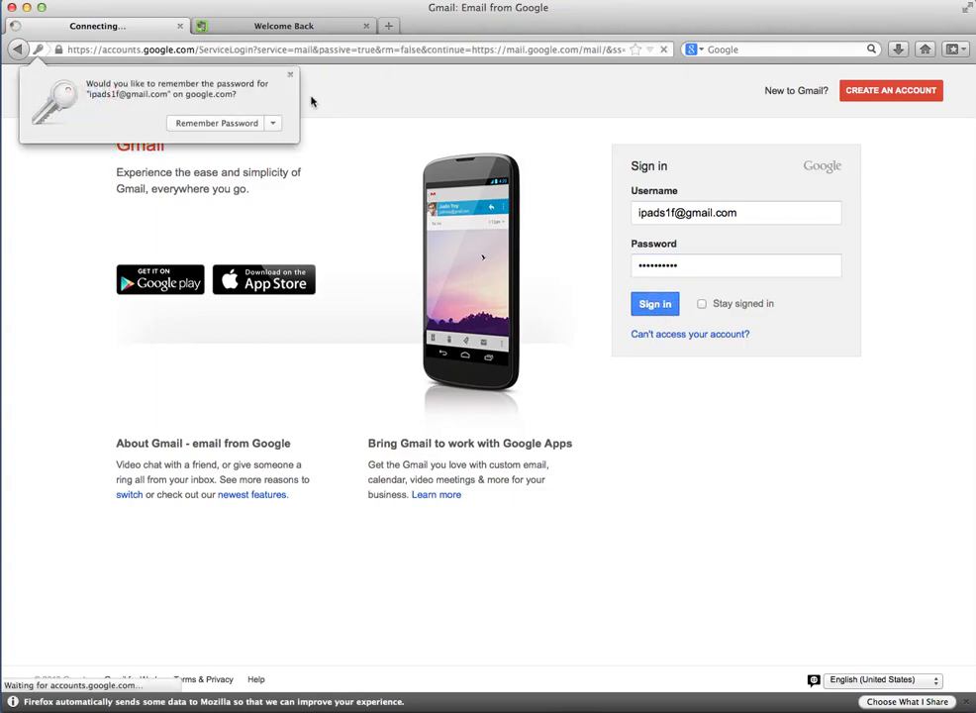
Re-enter the account password until Gmail accepts it, dismissing each save-password prompt
left_click(290, 75)
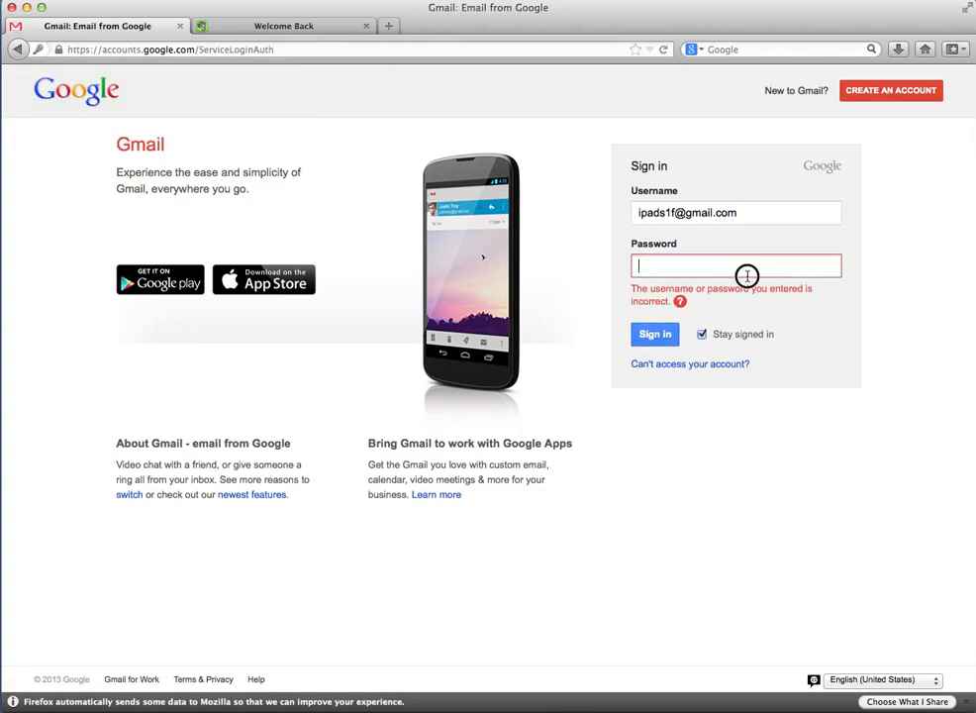
type("••••••••••")
key("Return")
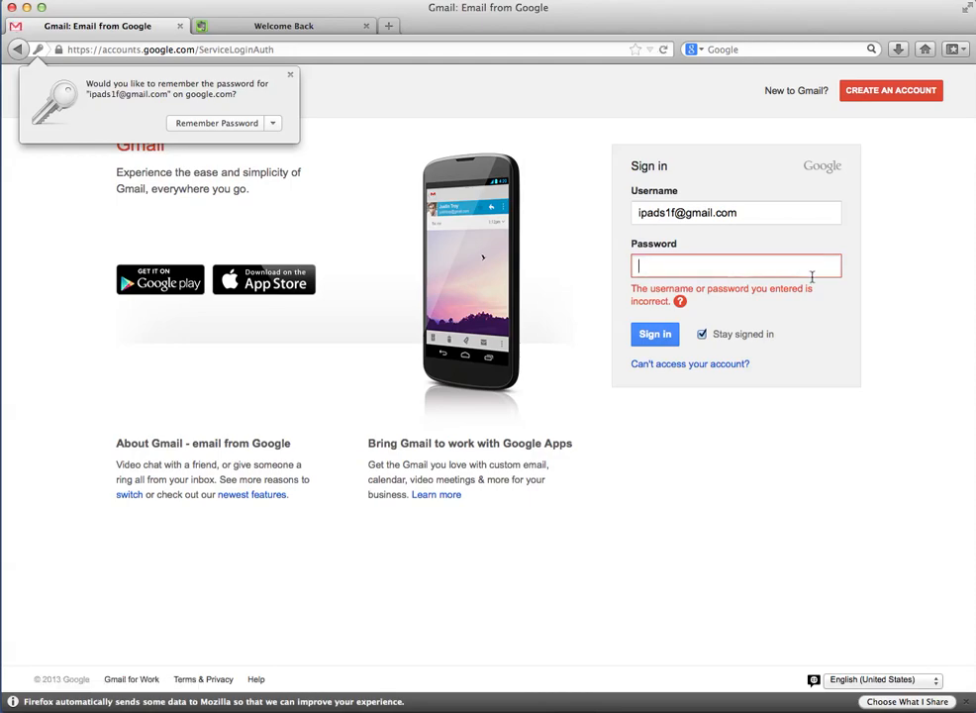
left_click(766, 265)
type("•••••••••")
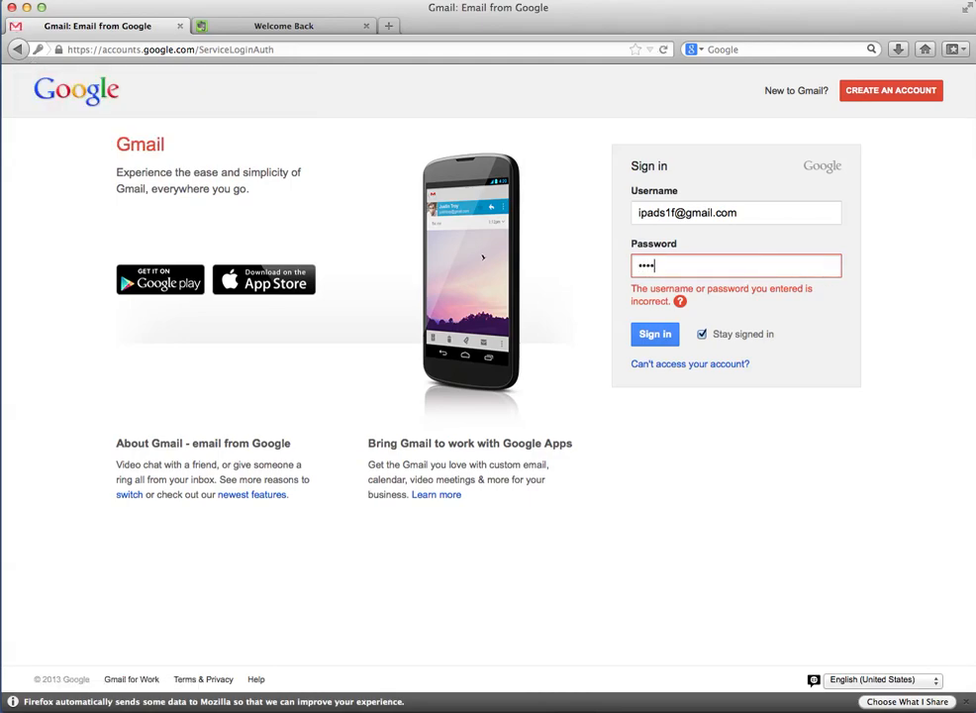
key("Return")
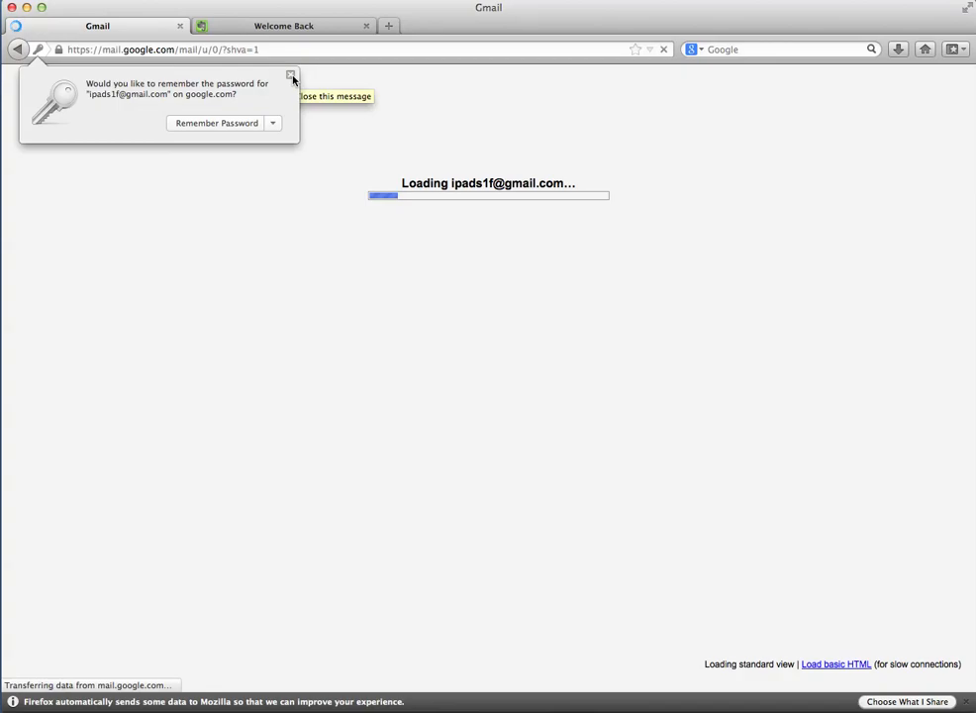
left_click(292, 76)
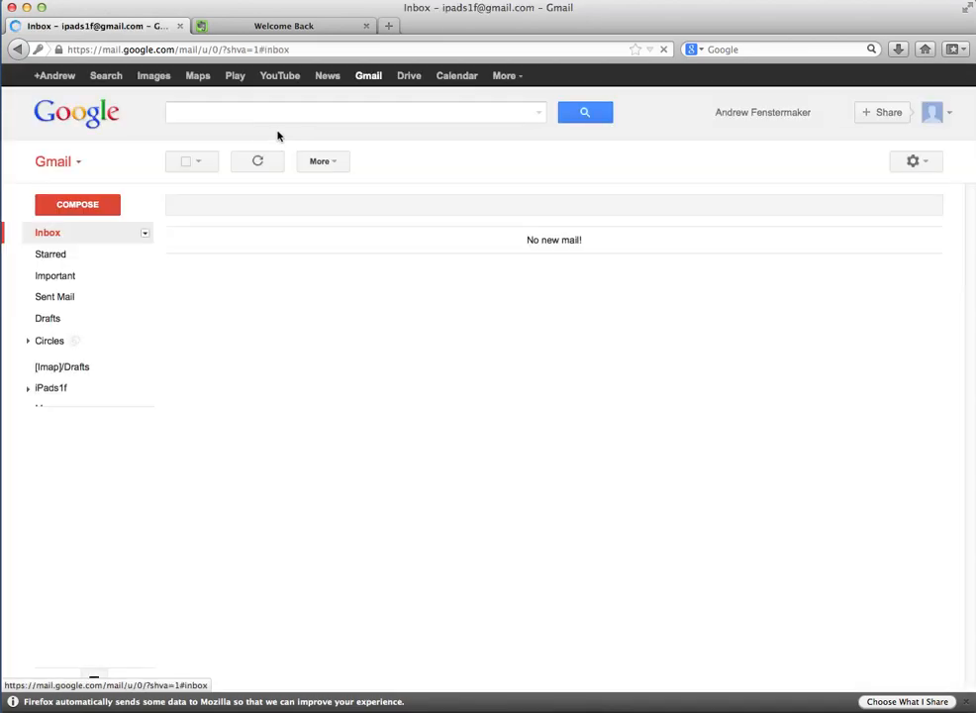
Open Google Drive in a new tab alongside the Gmail inbox
left_click(407, 76)
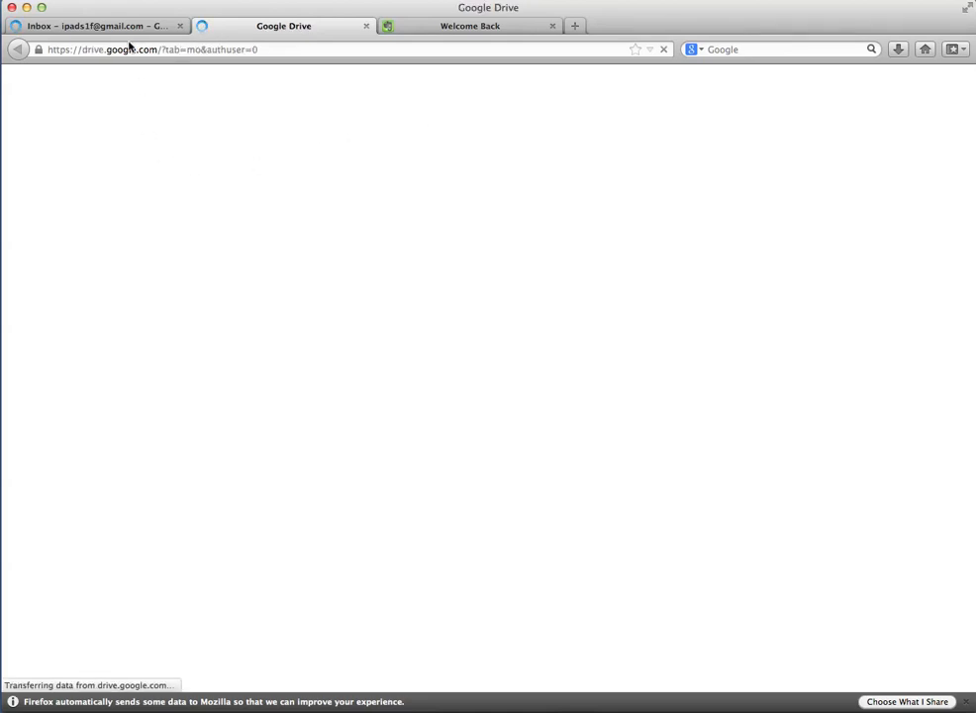
left_click(99, 25)
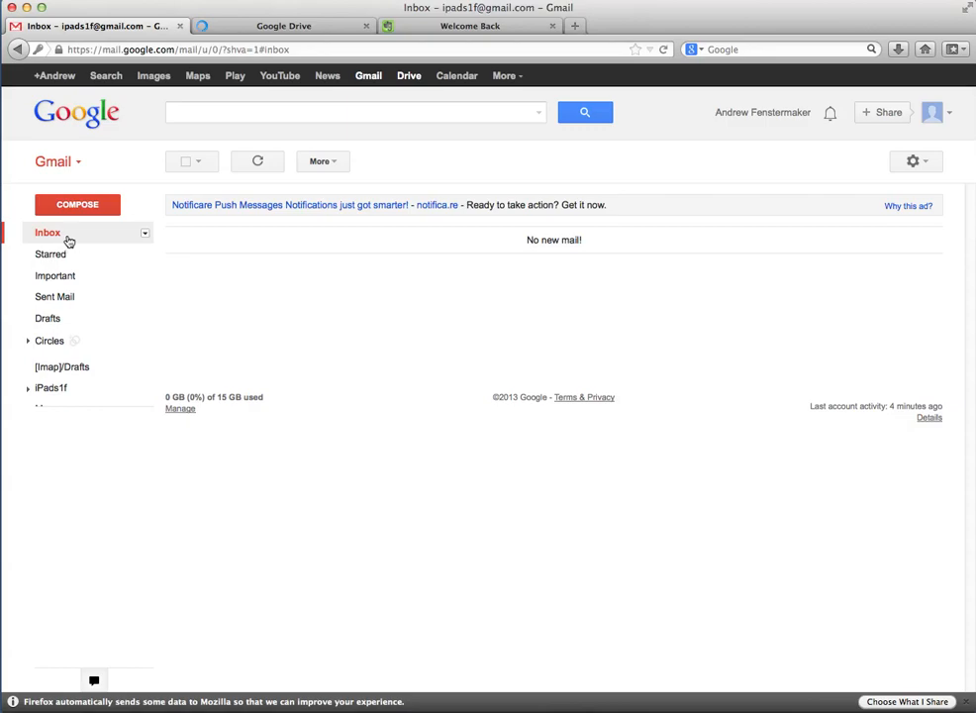
left_click(315, 27)
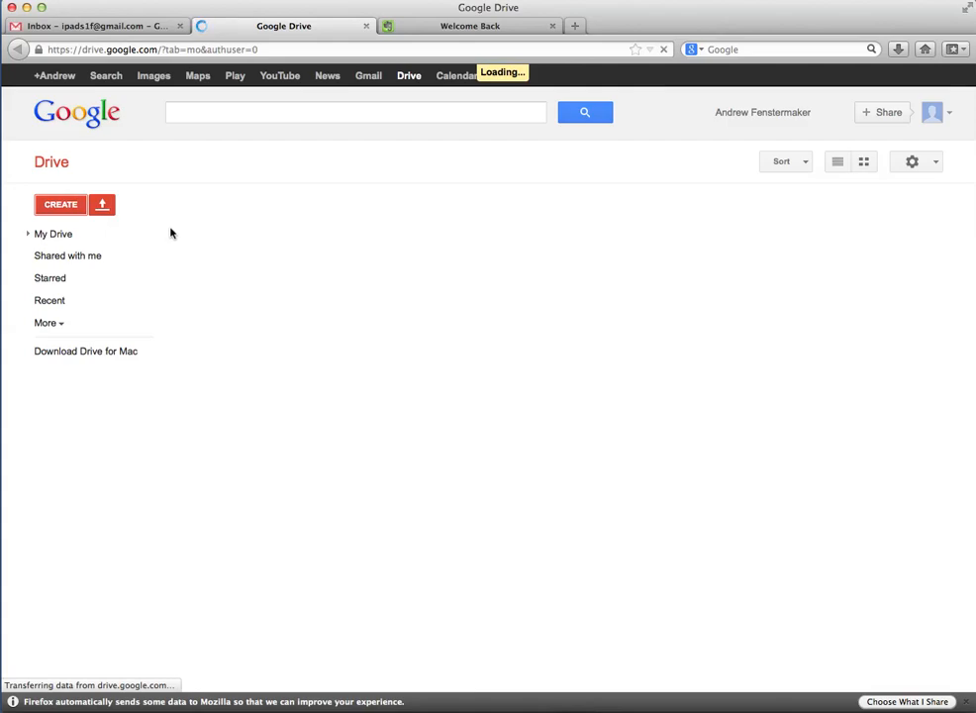
left_click(94, 22)
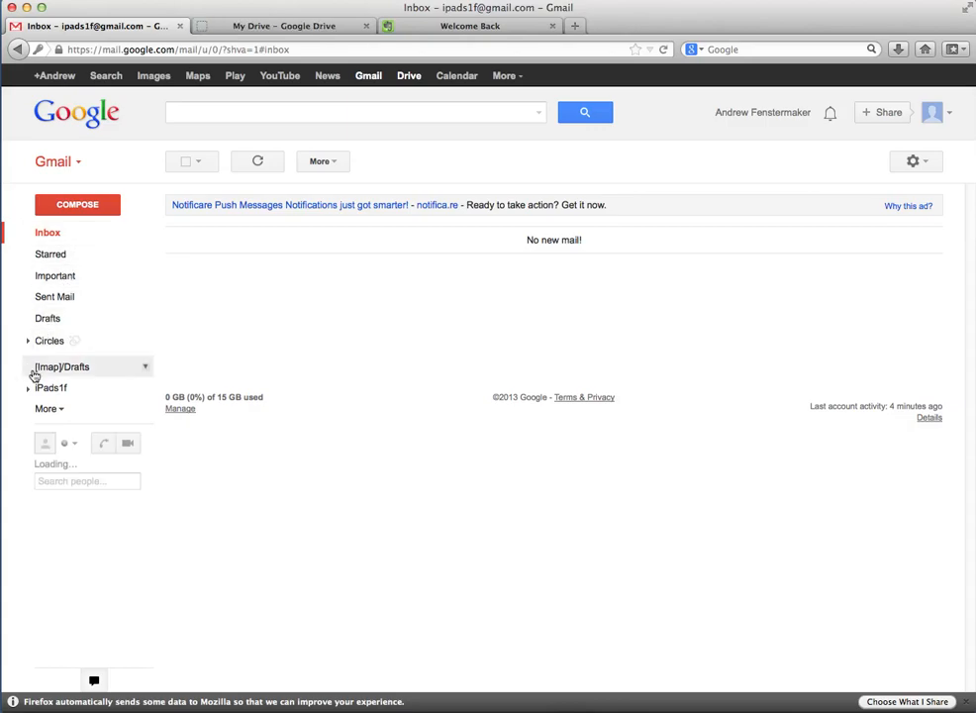
Expand the iPads1f label to view its numbered sublabels, then collapse it
left_click(30, 389)
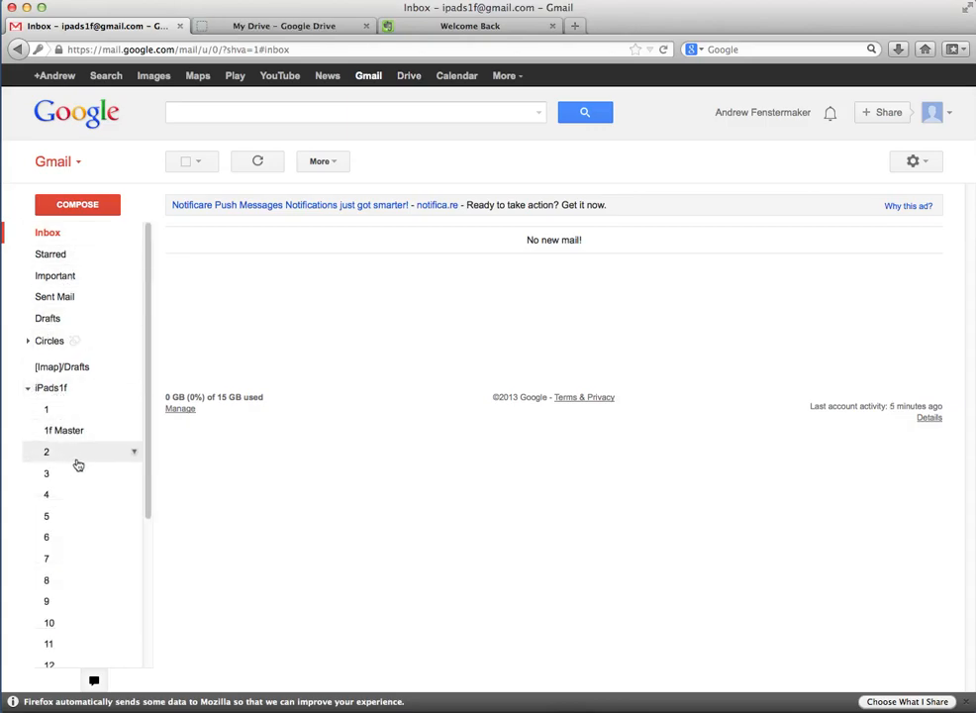
scroll(76, 503, "down", 3)
scroll(76, 504, "up", 3)
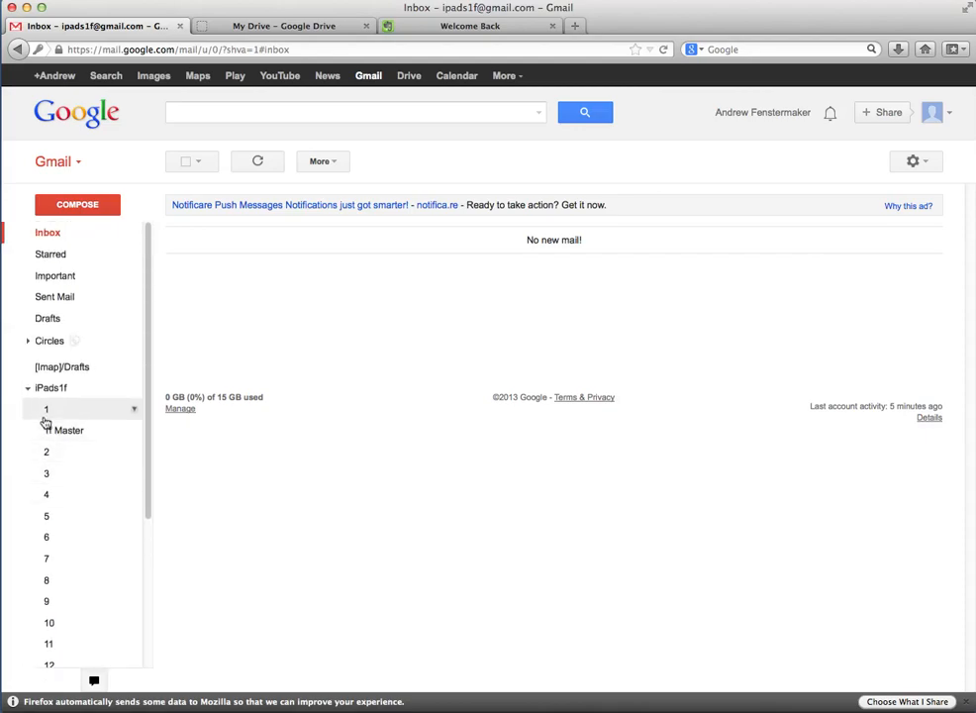
left_click(30, 392)
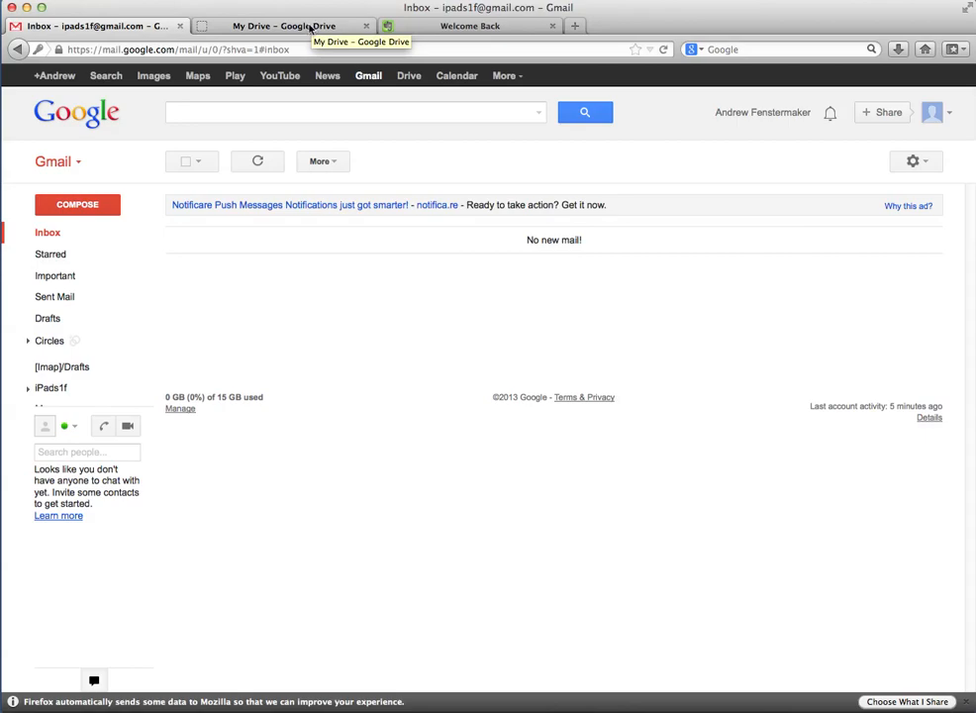
Create a new blank Google Docs document from My Drive
left_click(309, 26)
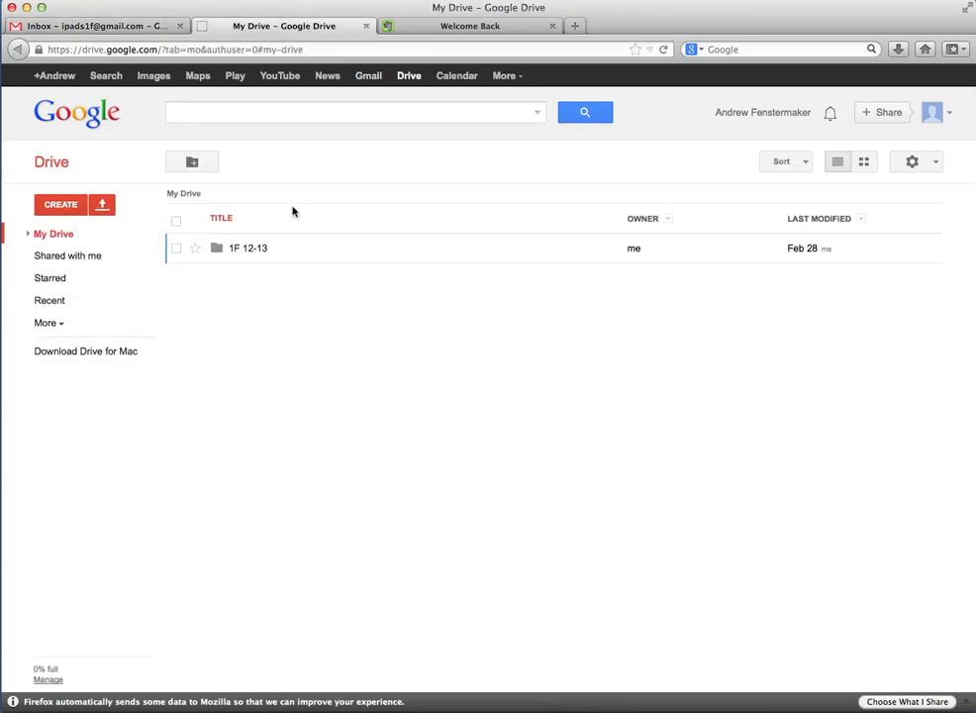
left_click(61, 204)
left_click(96, 283)
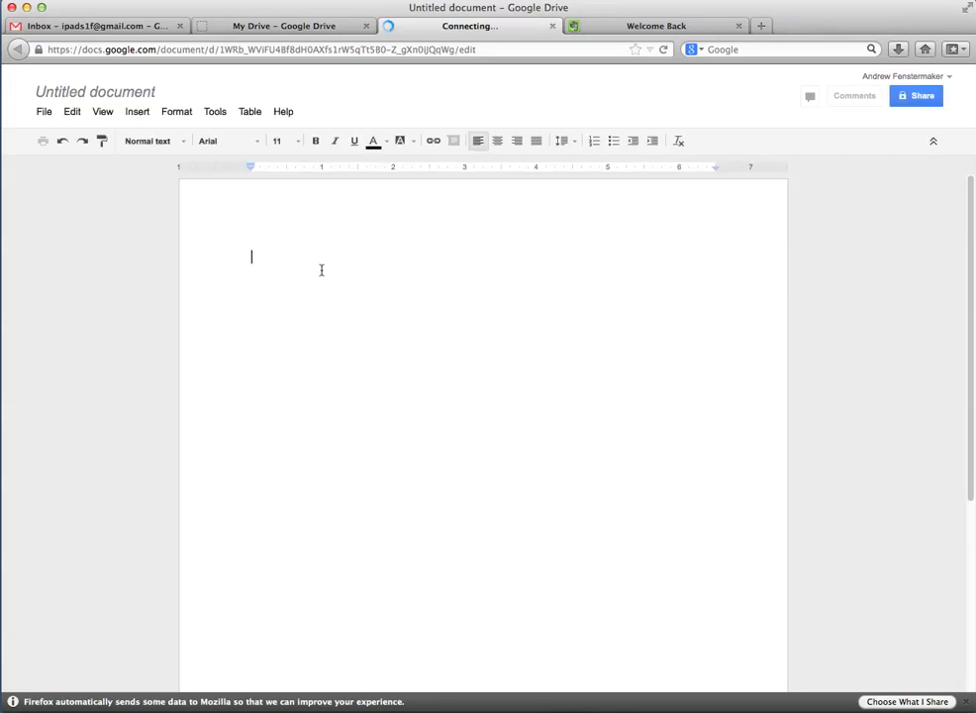
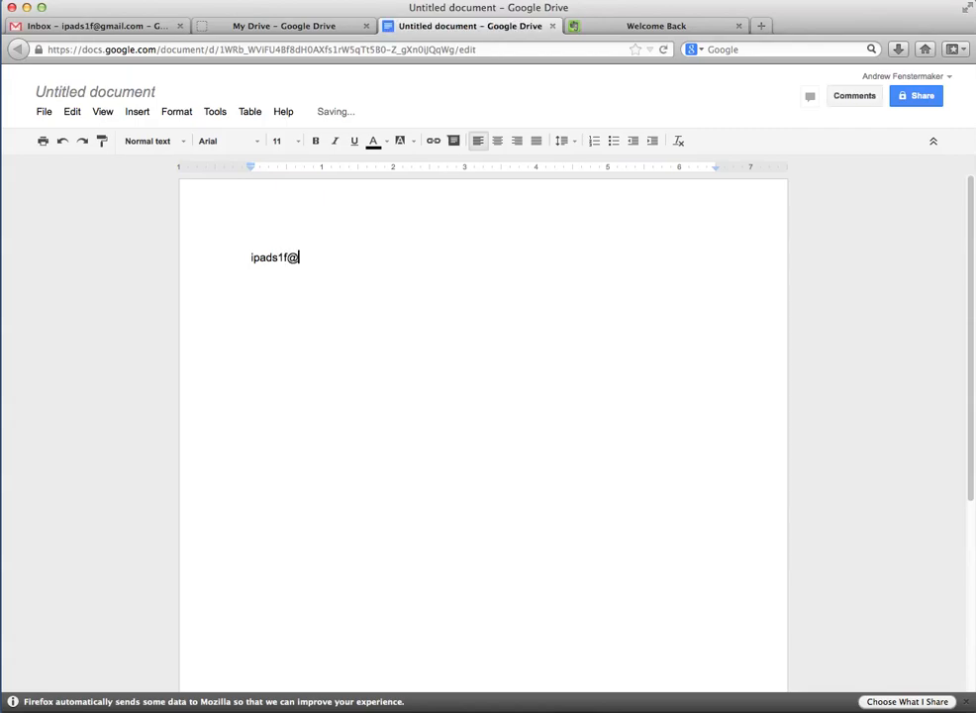
List the account's base Gmail address and its +1 plus alias on separate lines
key("Return")
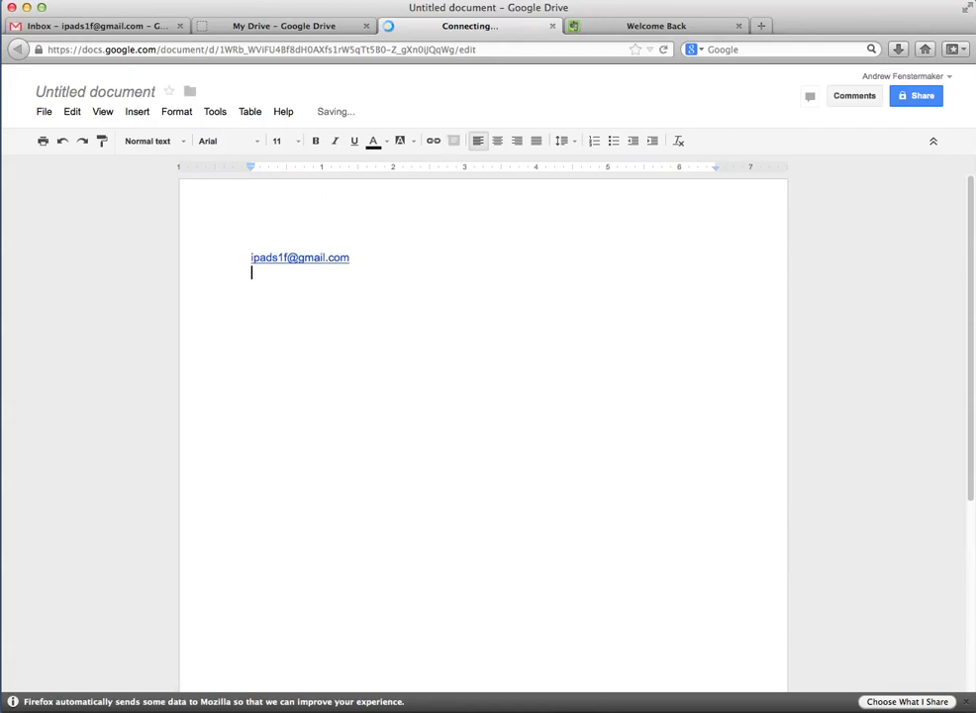
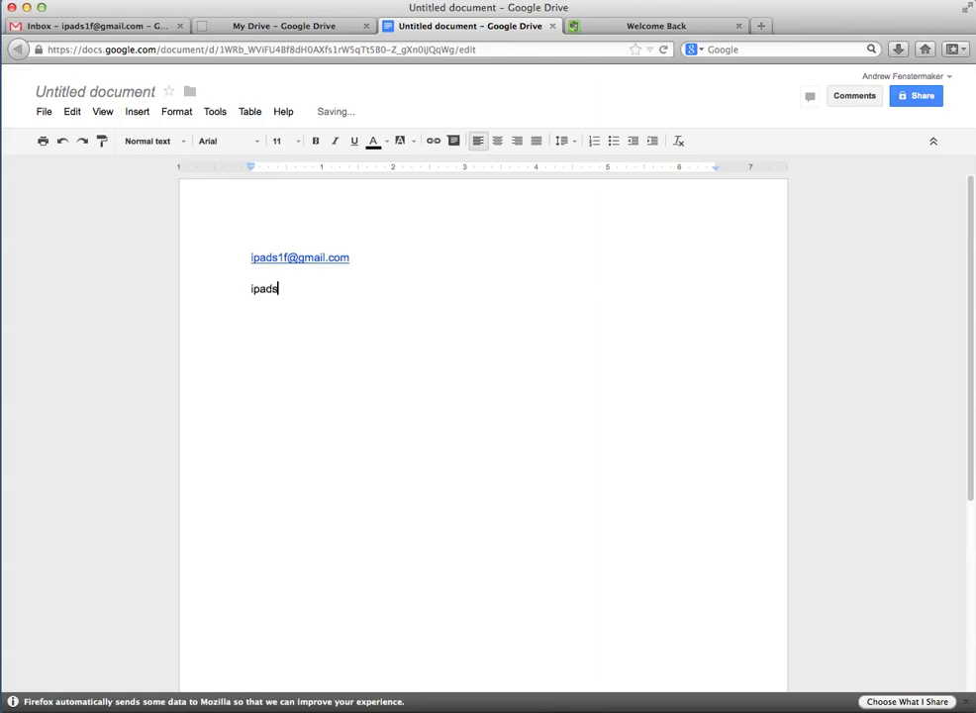
key("Return")
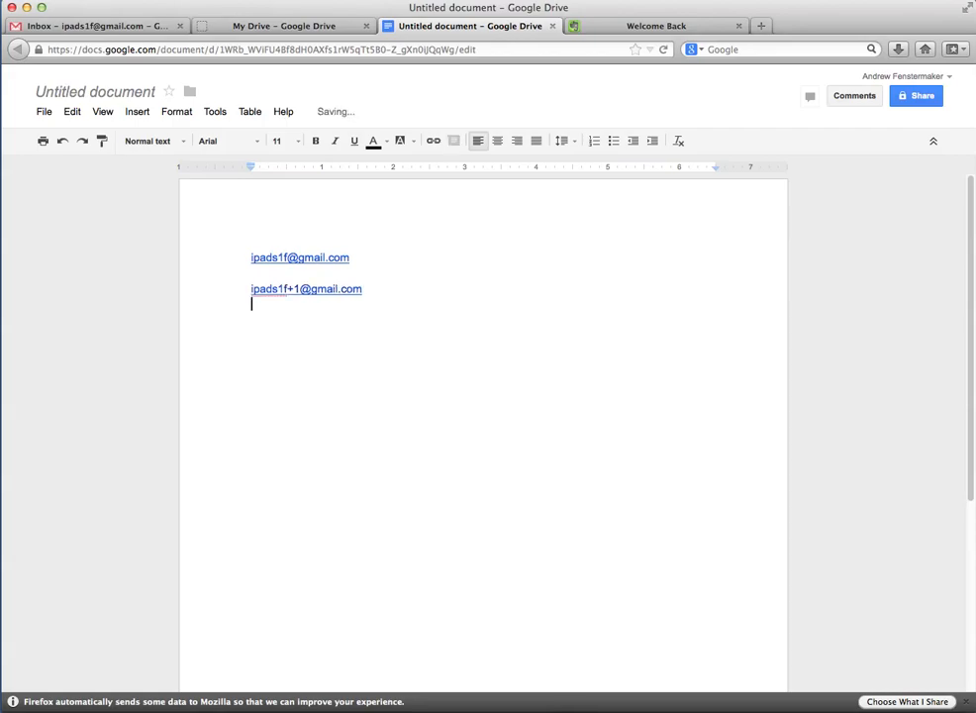
Select each address line in turn to confirm both became links
left_click_drag(351, 285, 253, 255)
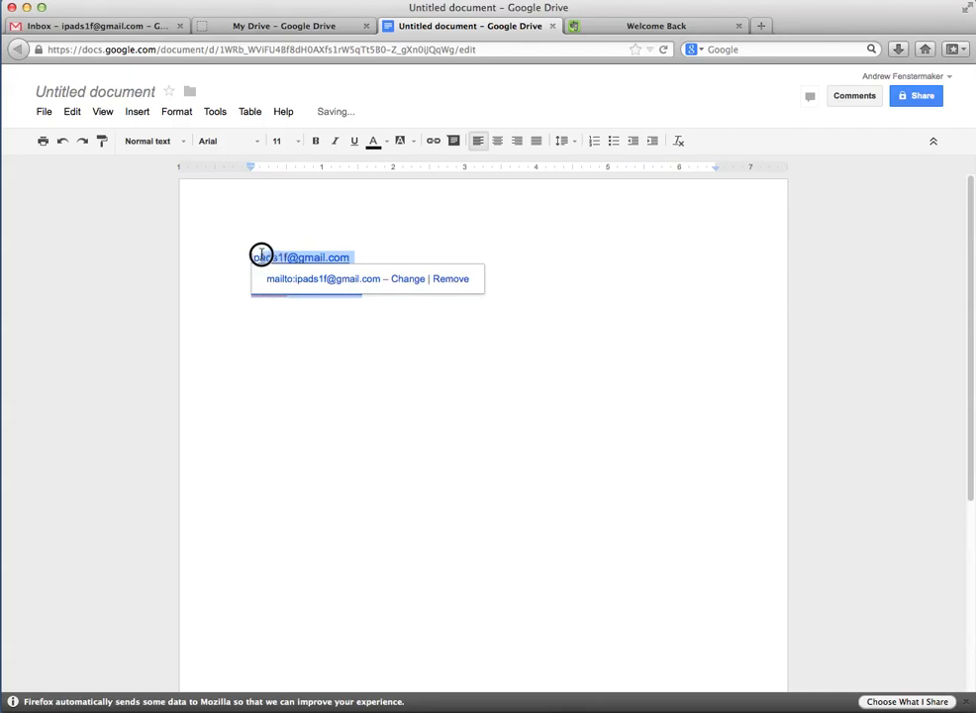
left_click(328, 315)
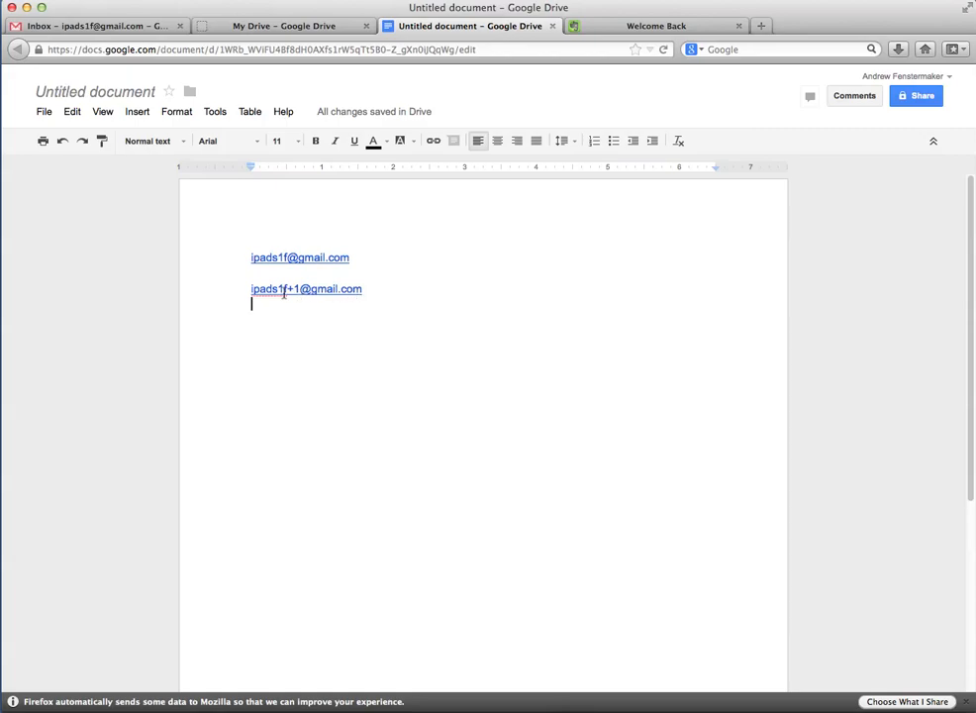
left_click_drag(248, 288, 304, 289)
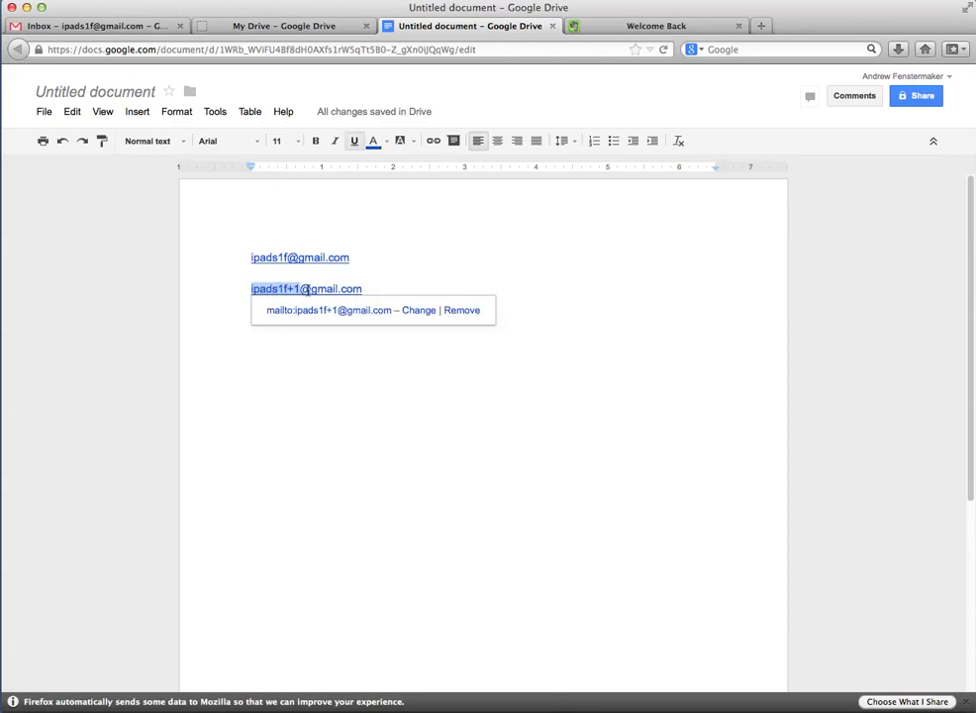
left_click(364, 289)
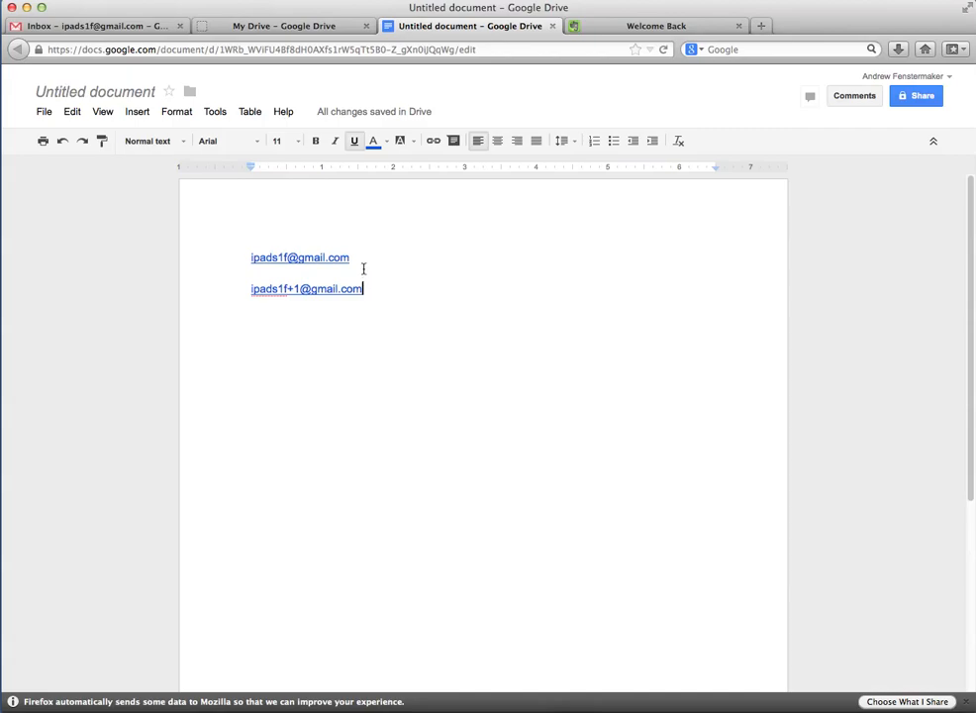
left_click_drag(359, 258, 254, 257)
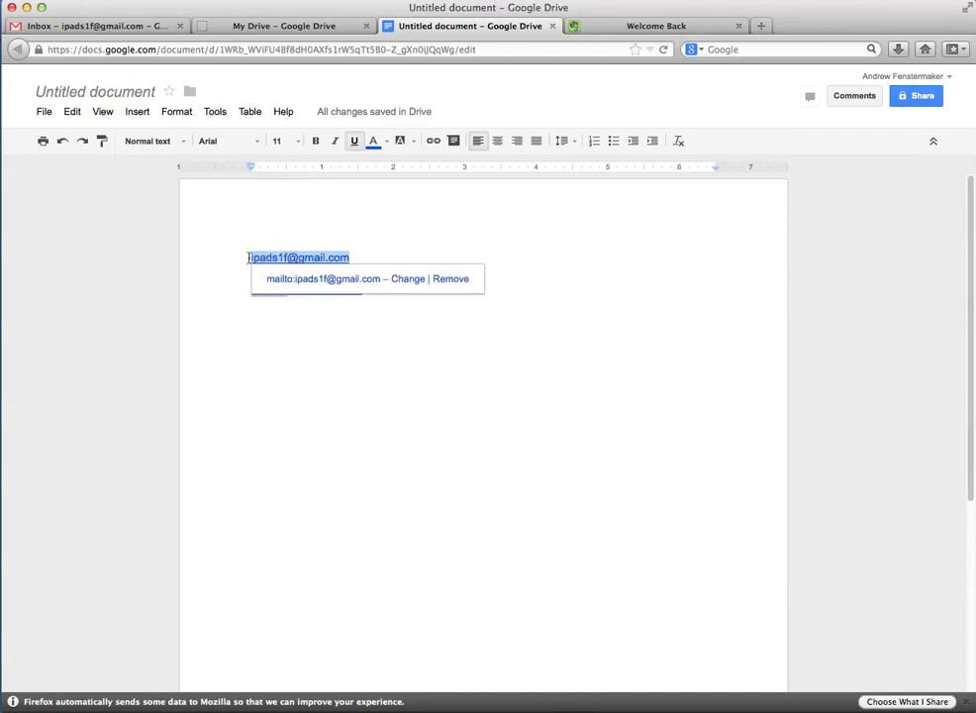
left_click(368, 255)
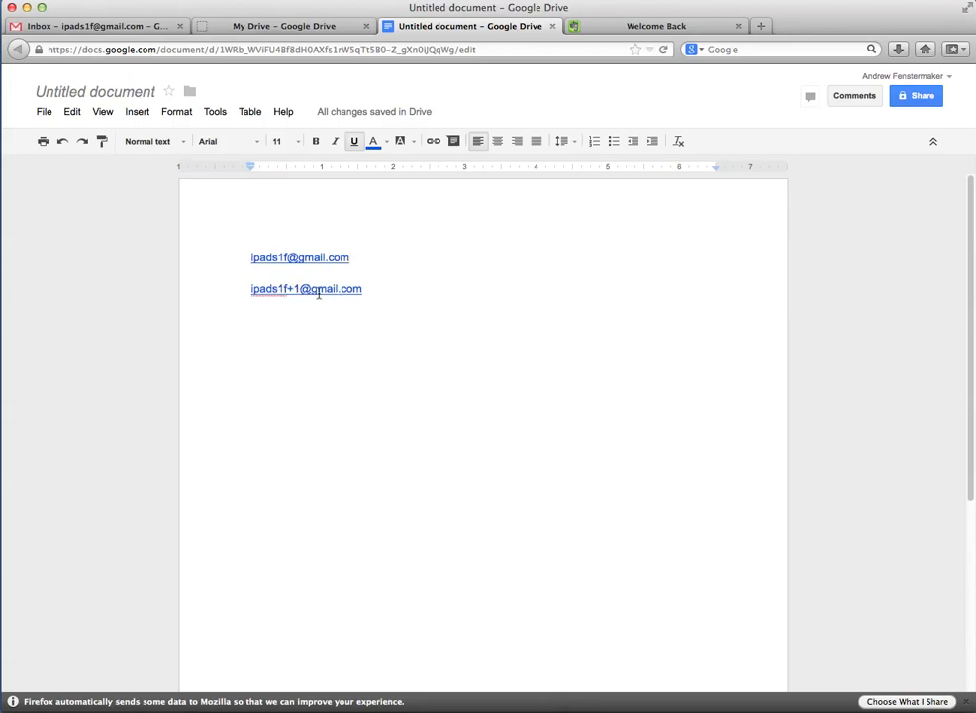
left_click_drag(336, 258, 251, 257)
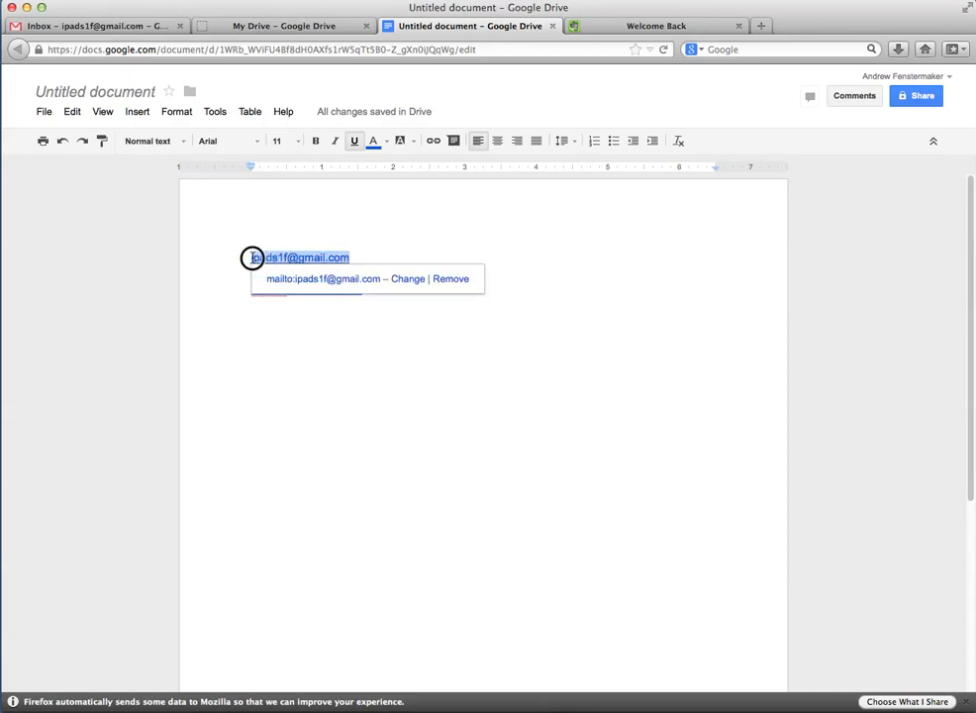
left_click(377, 315)
left_click(384, 290)
Add a third line with the +2 alias address
key("Return")
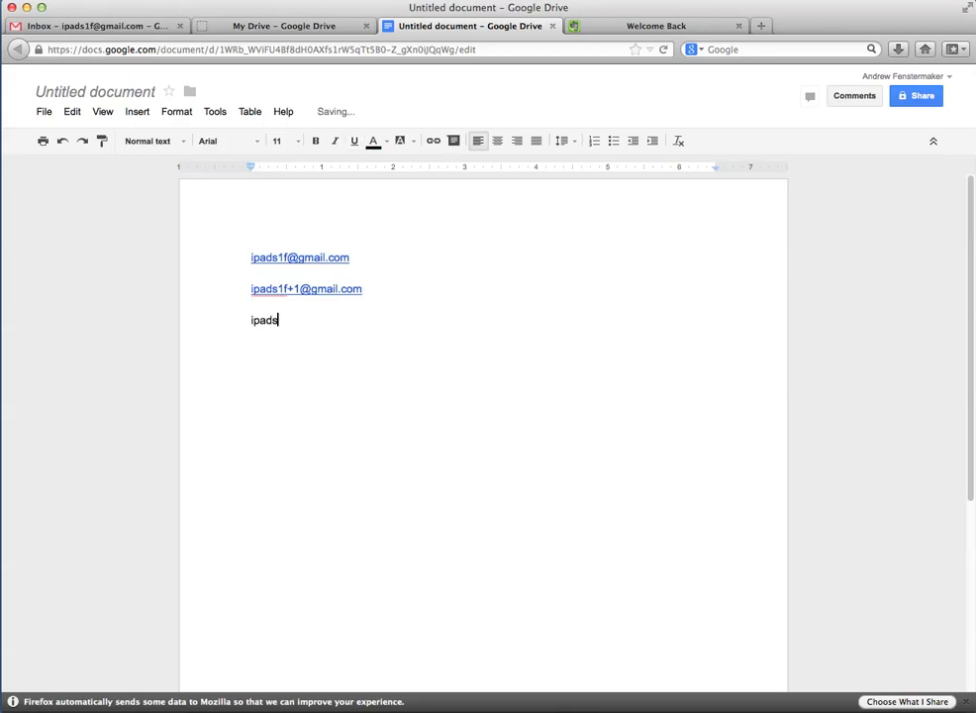
key("Return")
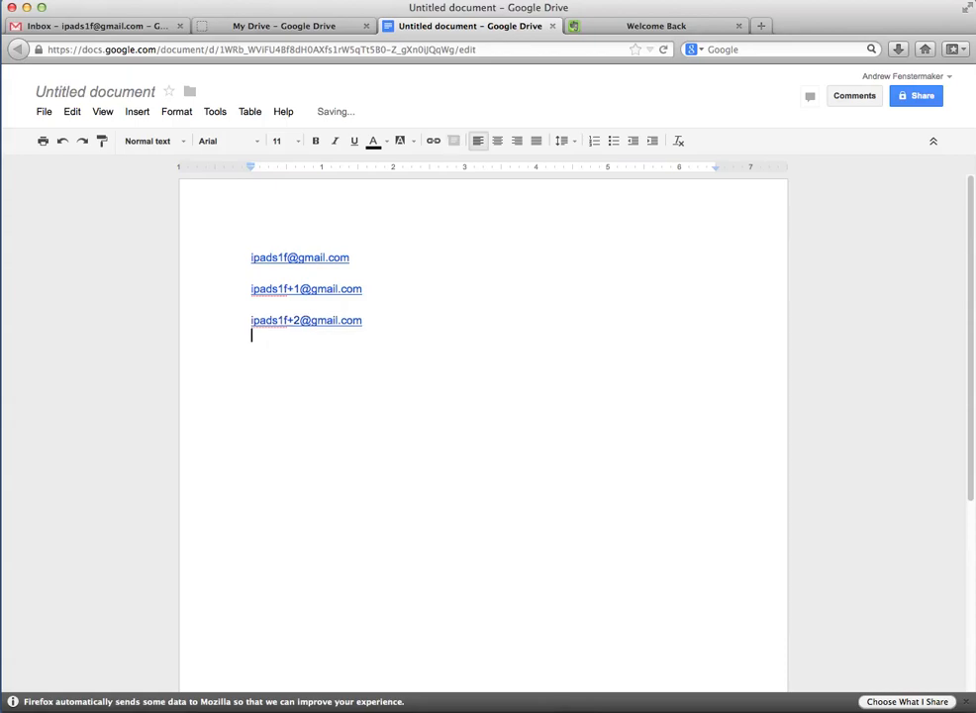
left_click(390, 314)
Select the second and third address links to check their mailto targets
left_click_drag(363, 287, 248, 285)
left_click(388, 277)
left_click_drag(359, 323, 255, 318)
left_click(392, 312)
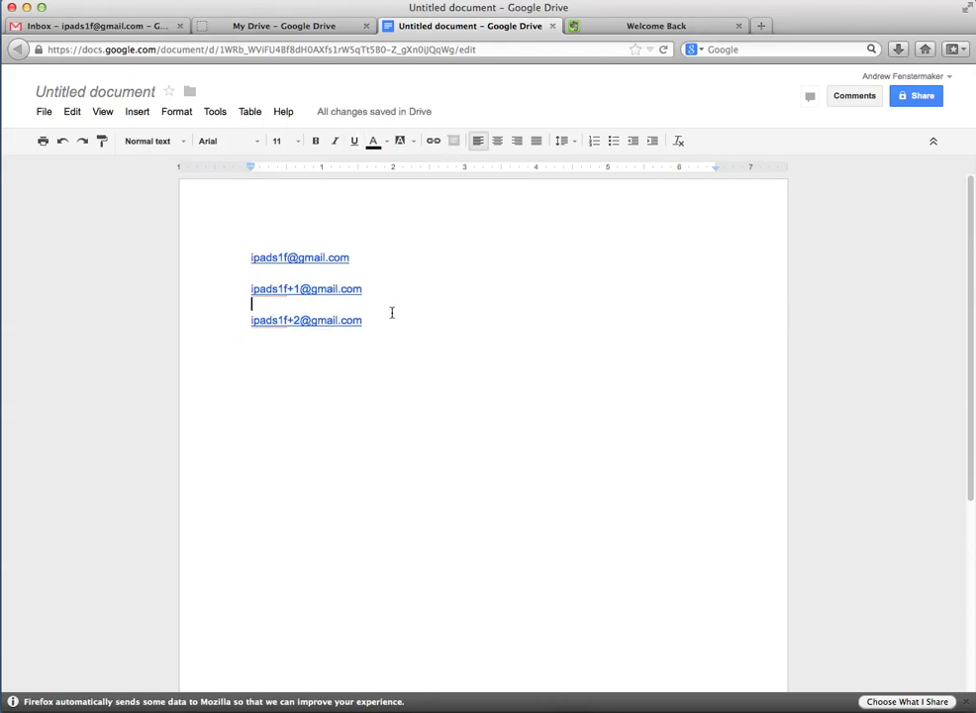
left_click_drag(366, 289, 252, 289)
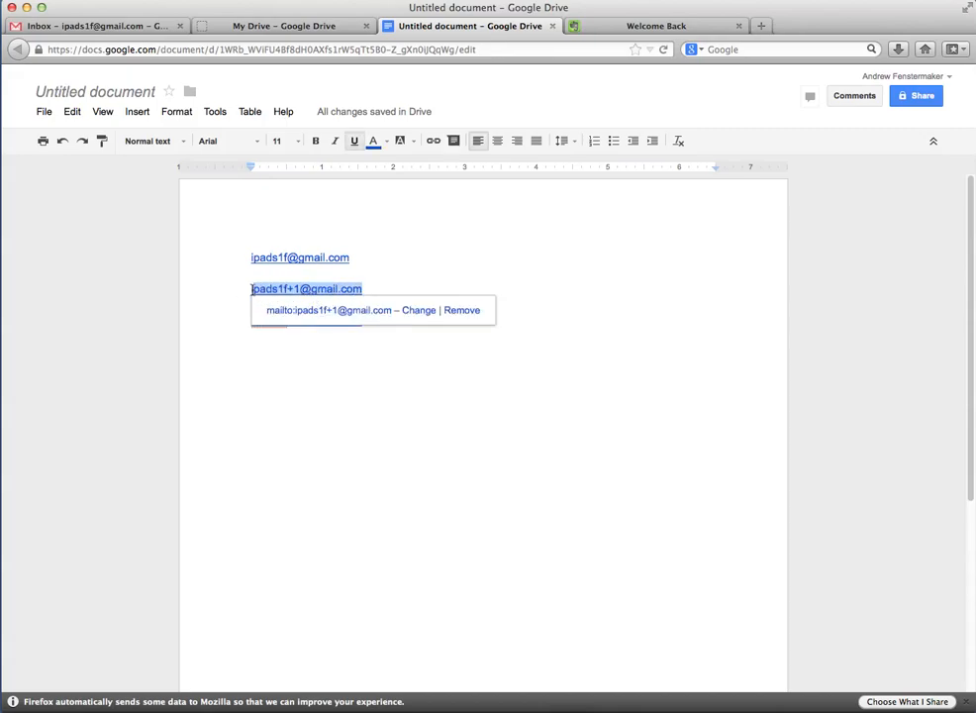
left_click(368, 287)
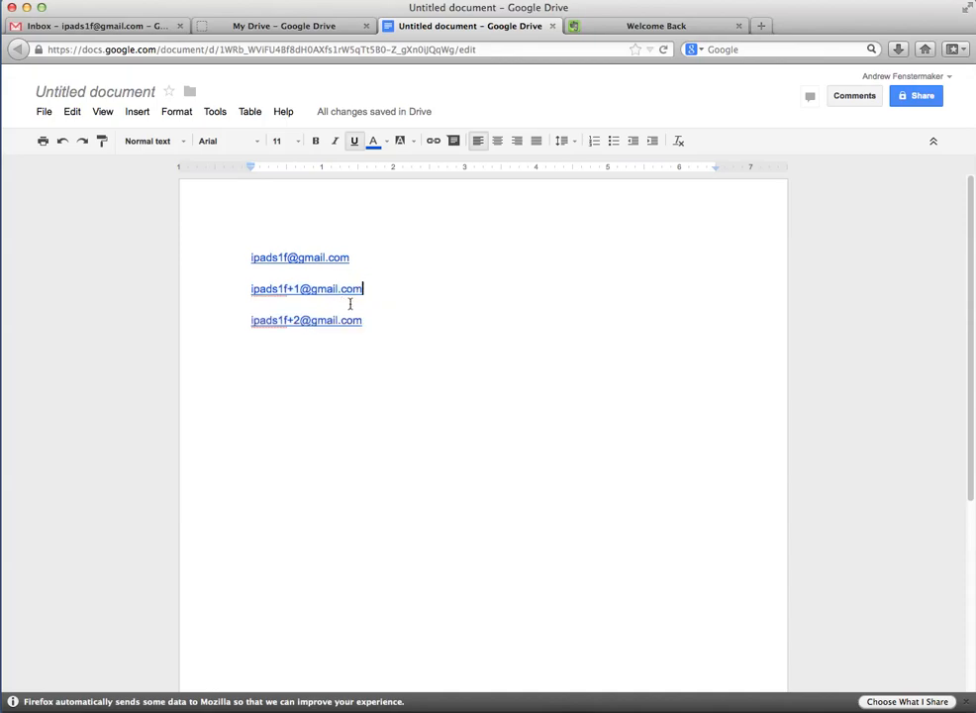
left_click_drag(362, 289, 250, 294)
left_click(337, 342)
Recheck the third, first and second alias links, then bring the Evernote sign-in page forward
left_click_drag(363, 320, 236, 322)
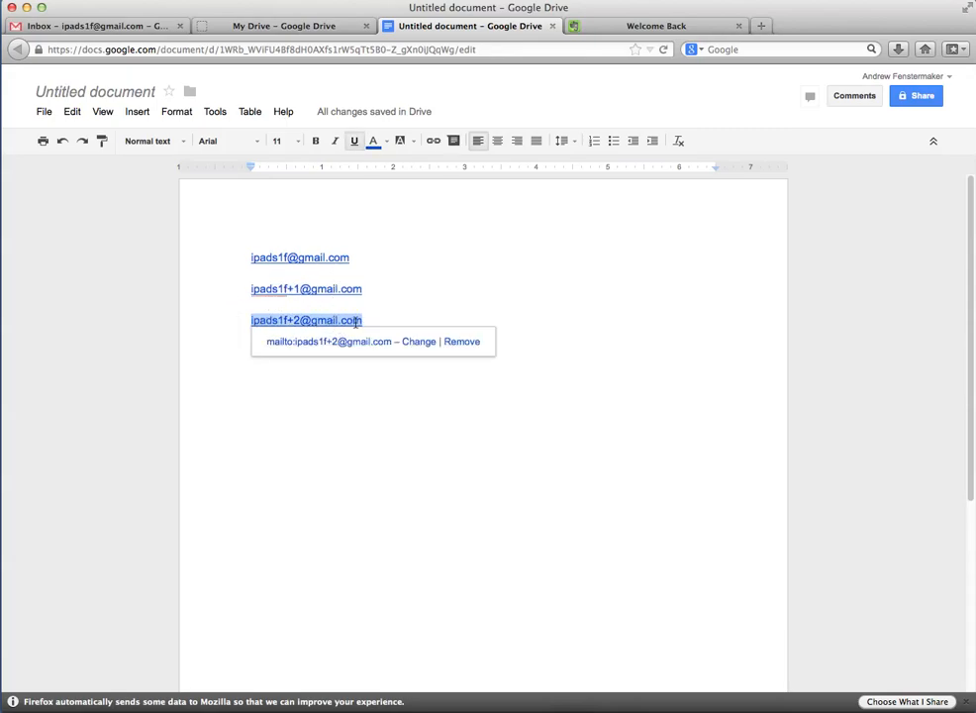
left_click_drag(350, 261, 248, 258)
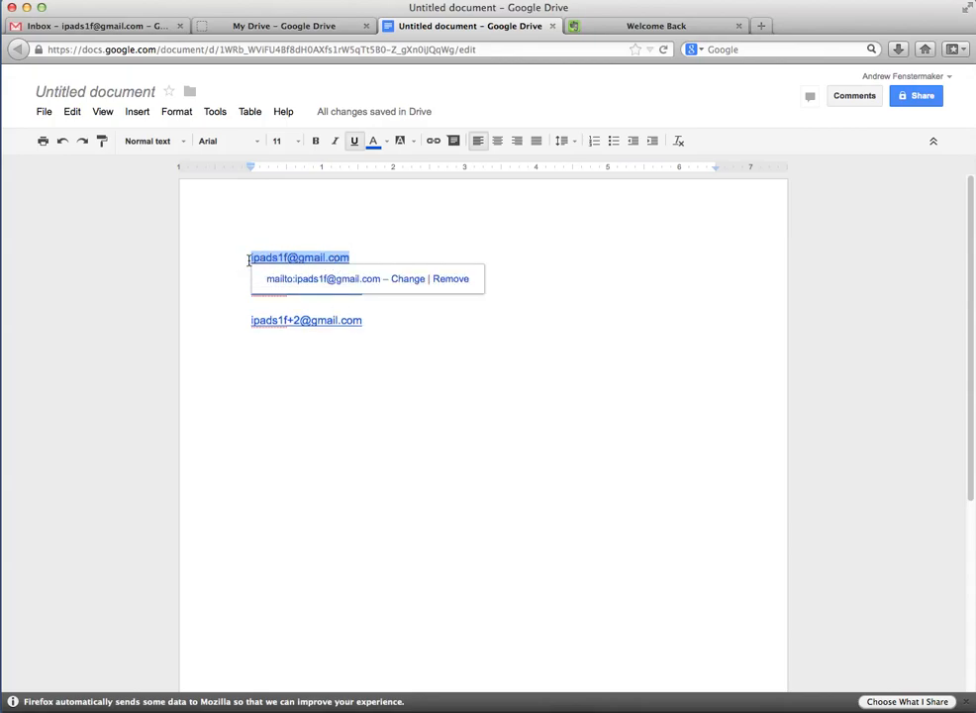
left_click(363, 255)
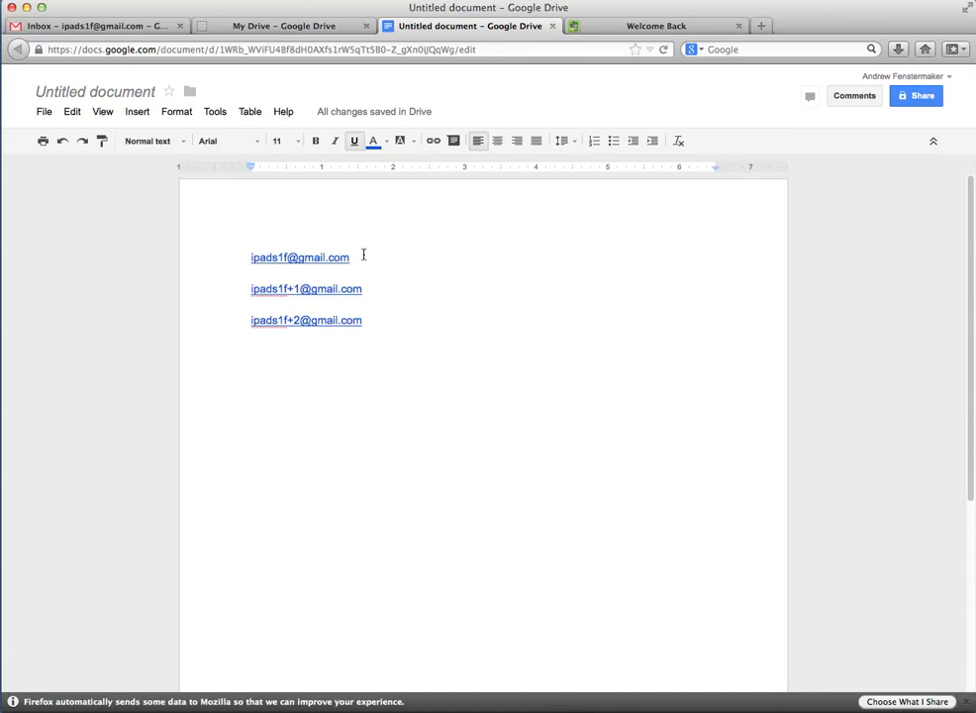
left_click_drag(251, 289, 362, 290)
left_click(253, 326)
left_click_drag(250, 321, 359, 321)
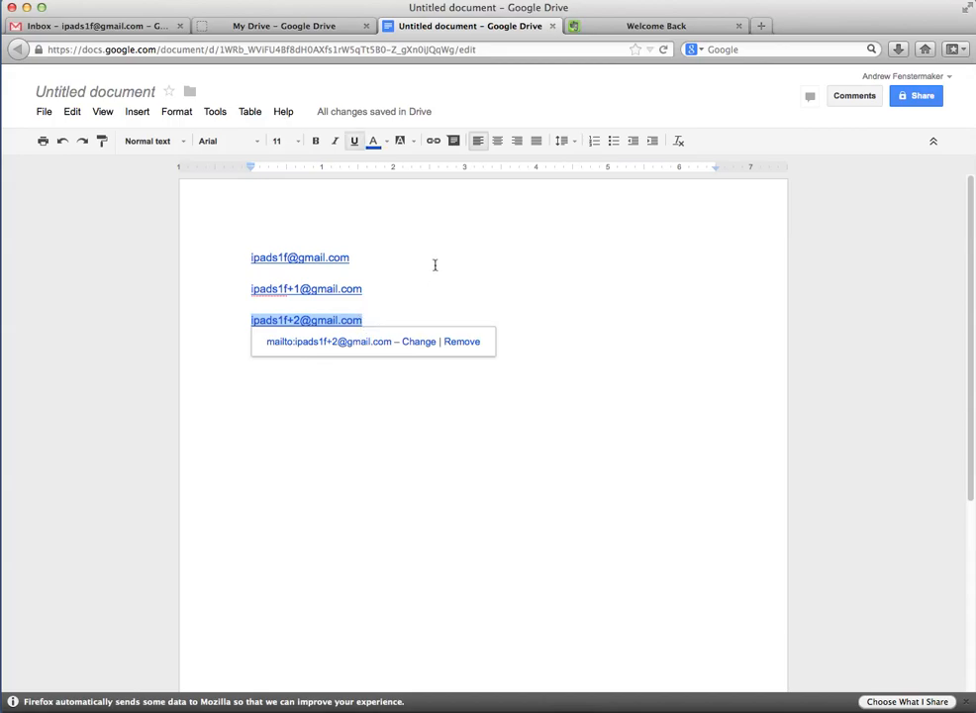
left_click(629, 26)
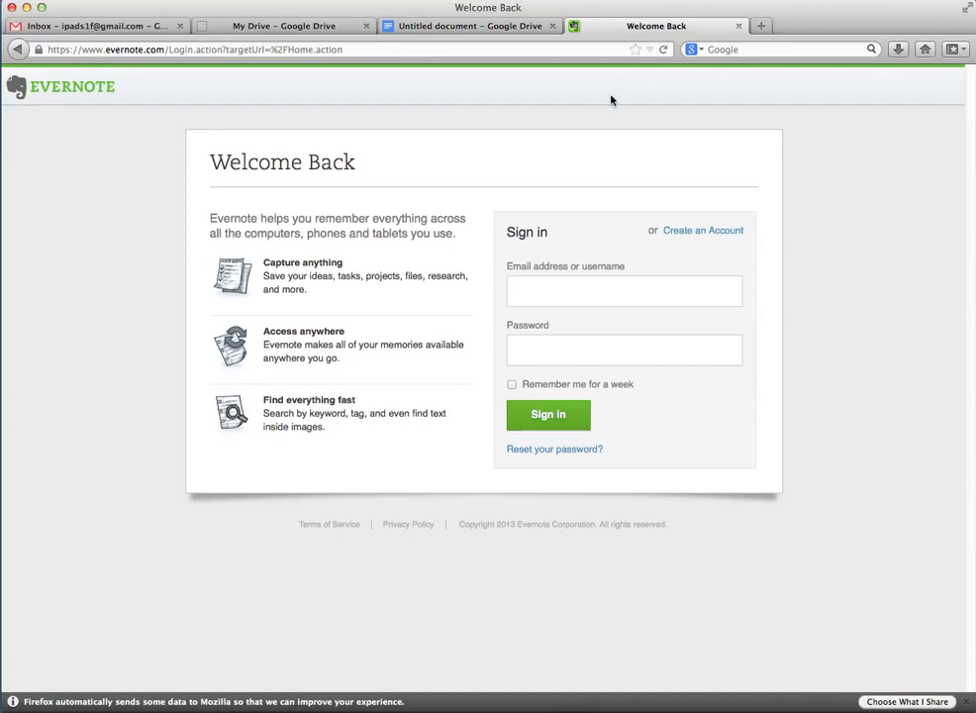
Start an Evernote registration using the +1 alias, checked against the list, as email
left_click(692, 232)
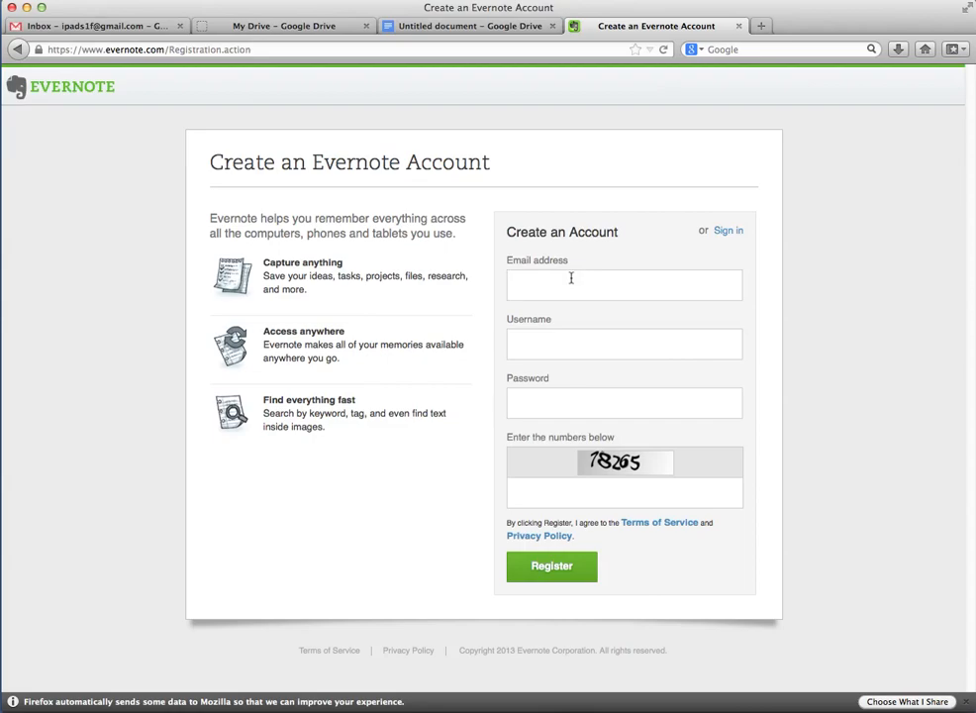
left_click(443, 27)
left_click(372, 262)
left_click_drag(354, 287, 249, 286)
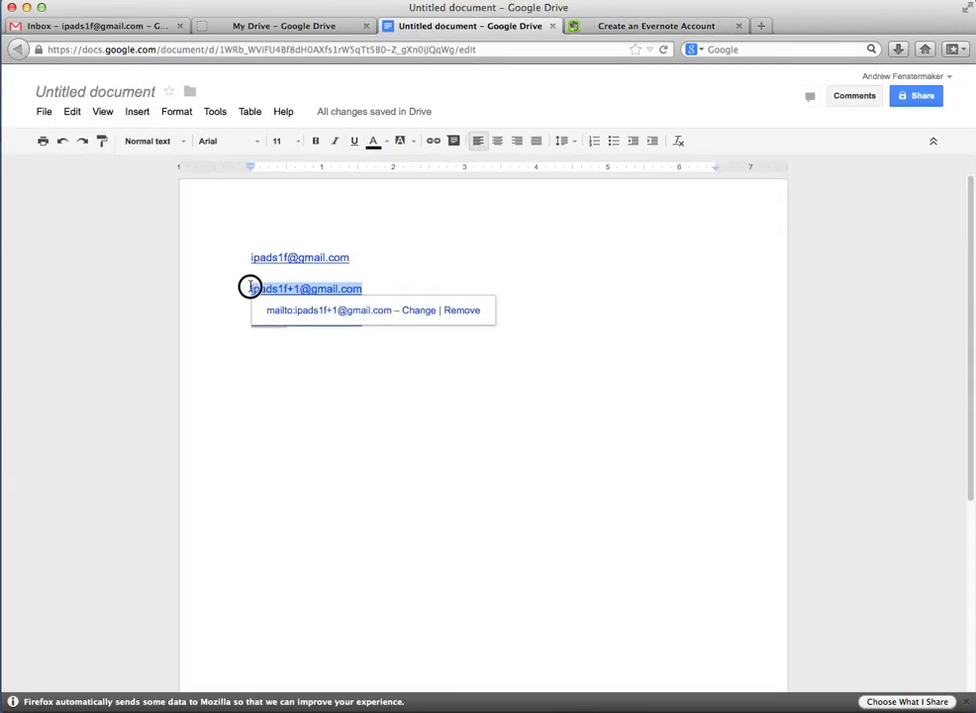
left_click(624, 27)
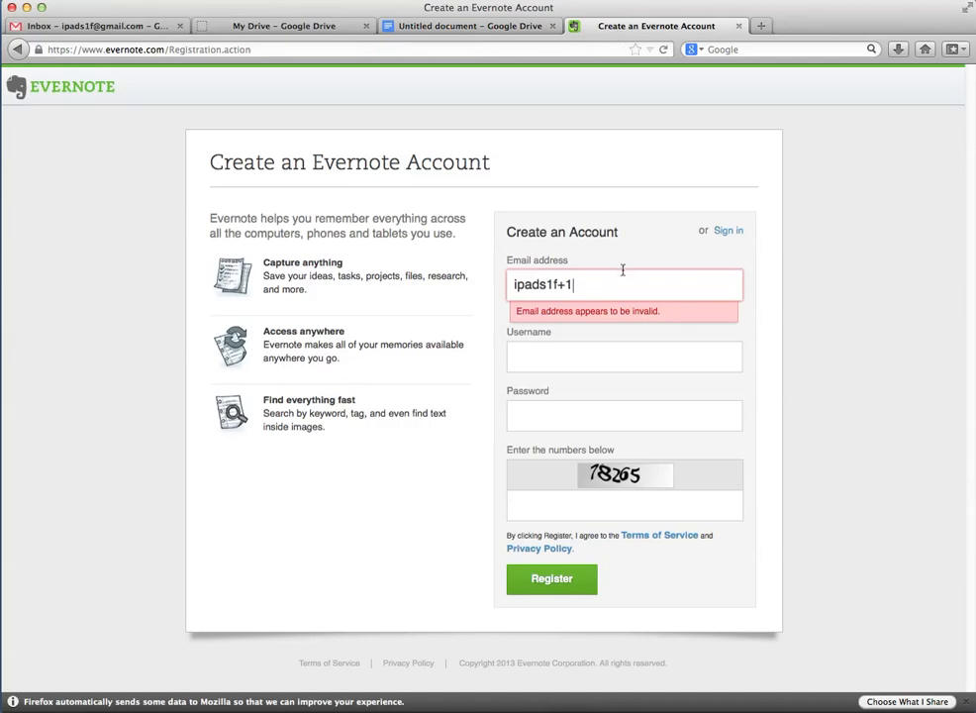
type("@gmail.com")
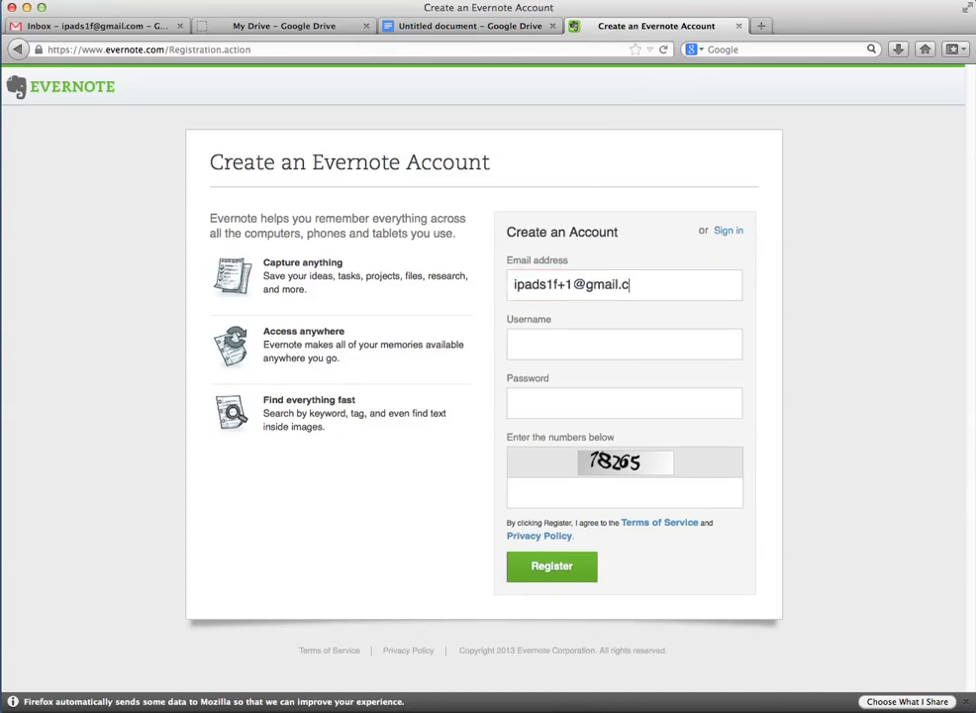
Enter a username, which Evernote reports as taken, and return to sign-in
left_click(609, 346)
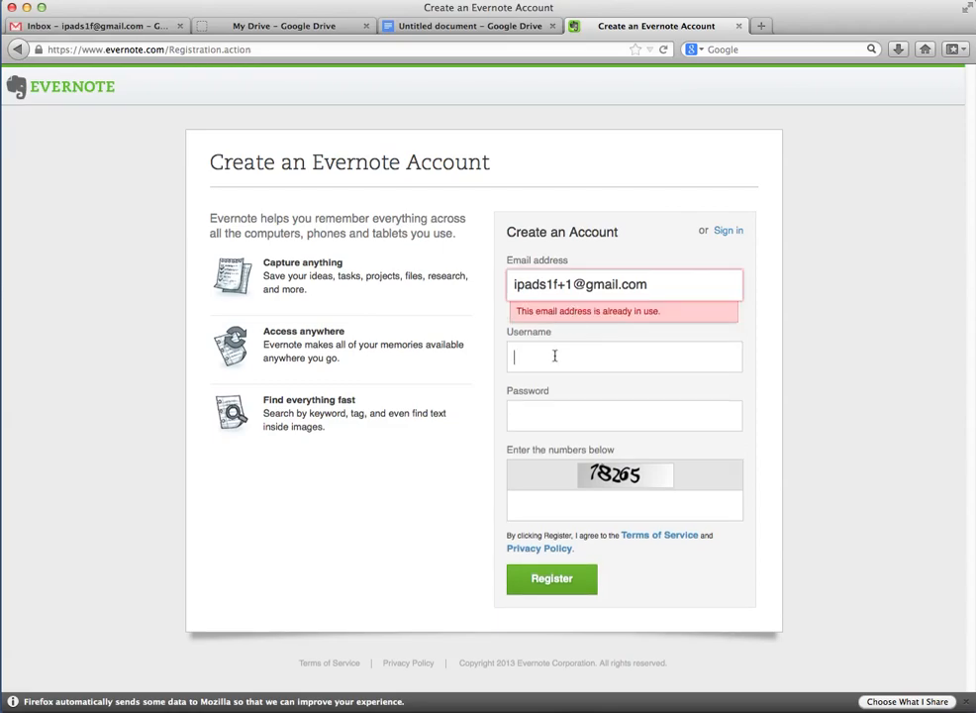
type("1f1")
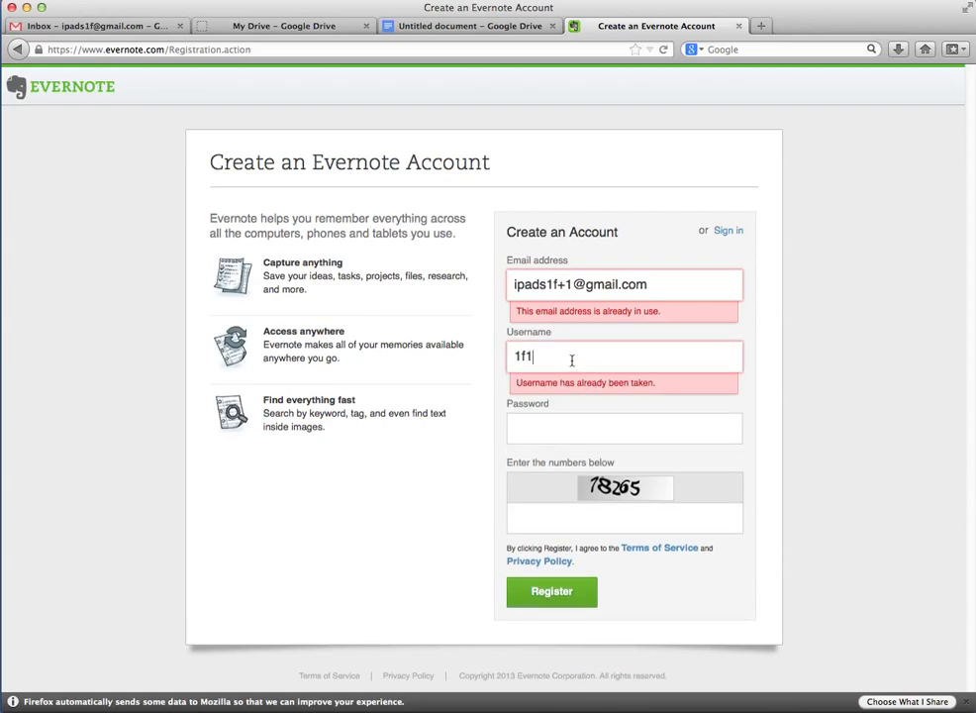
left_click(572, 426)
left_click(738, 232)
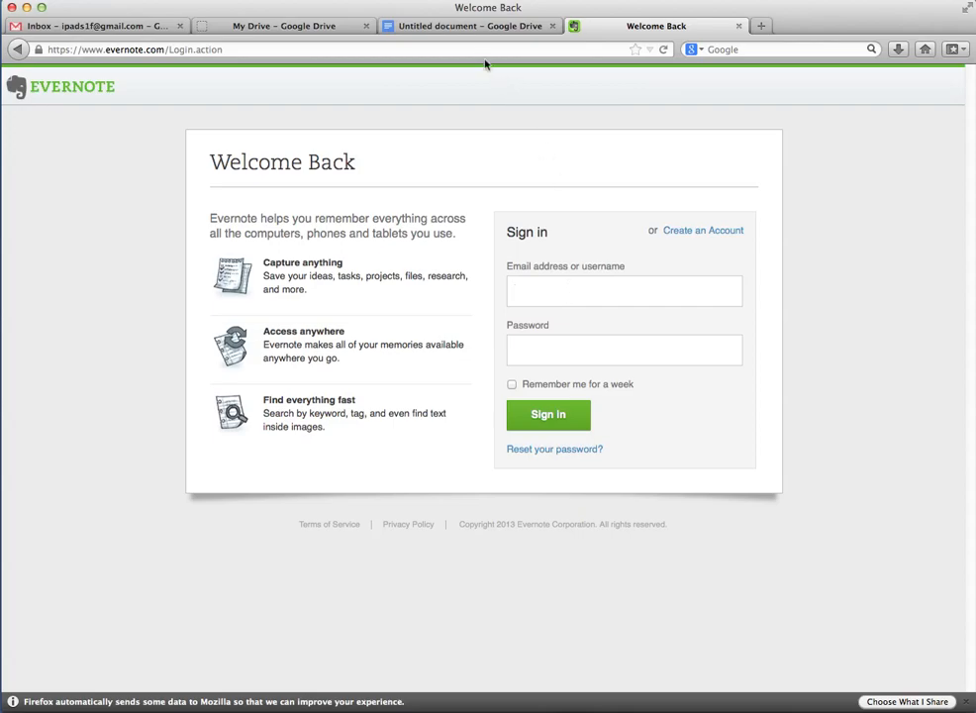
Enter the +1 alias from the alias list as the Evernote sign-in email
left_click(466, 26)
left_click_drag(369, 288, 254, 290)
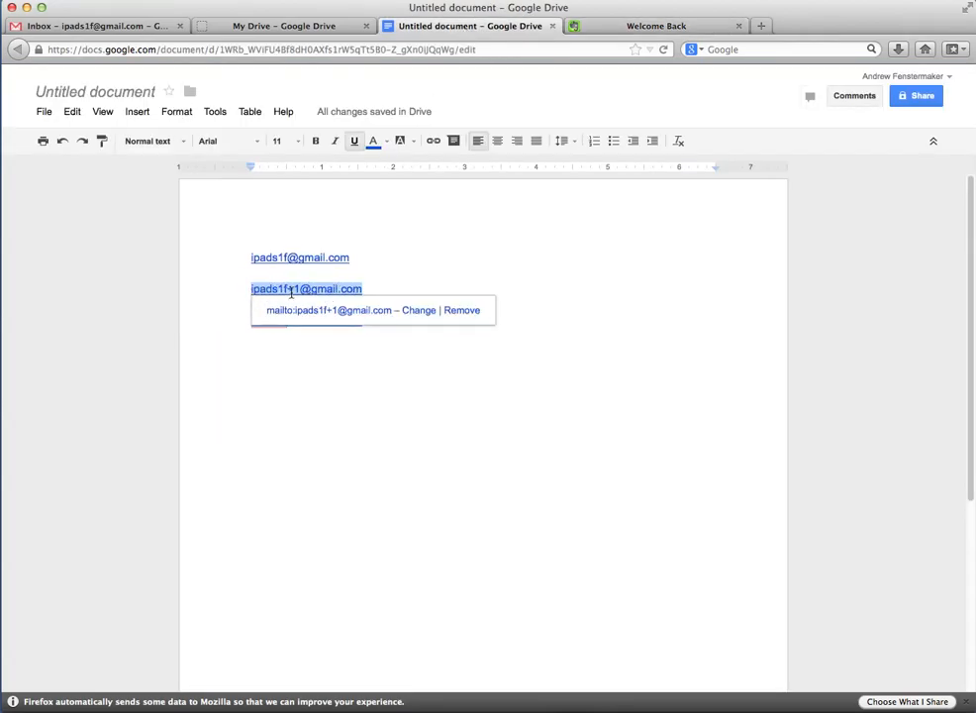
left_click(633, 27)
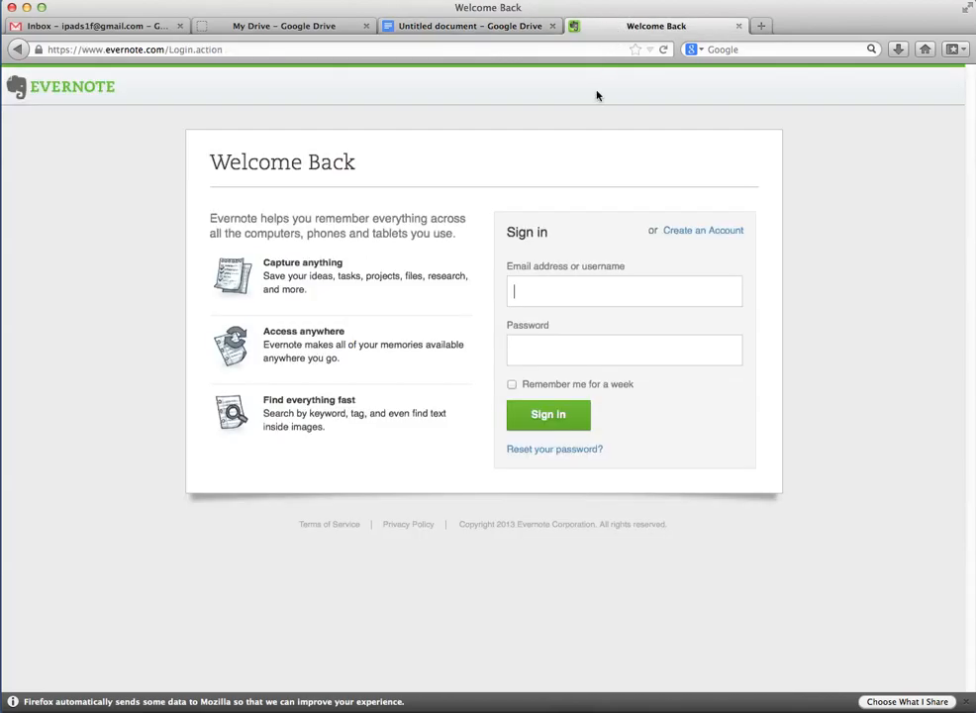
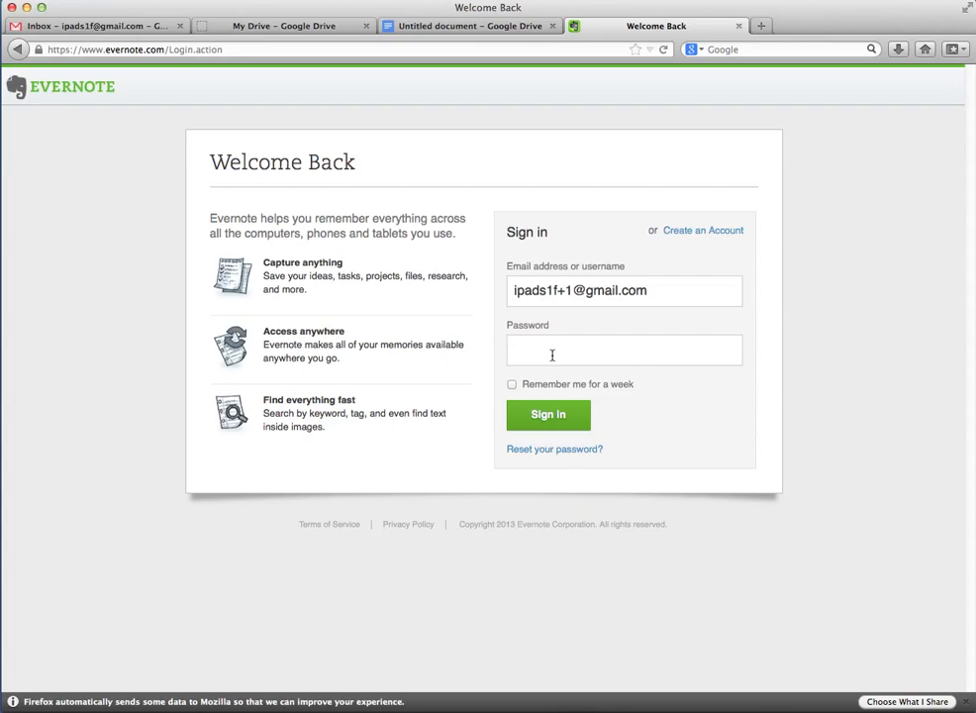
Enter the password and resubmit until Evernote opens the empty All Notes list
type("••••••••")
left_click(558, 424)
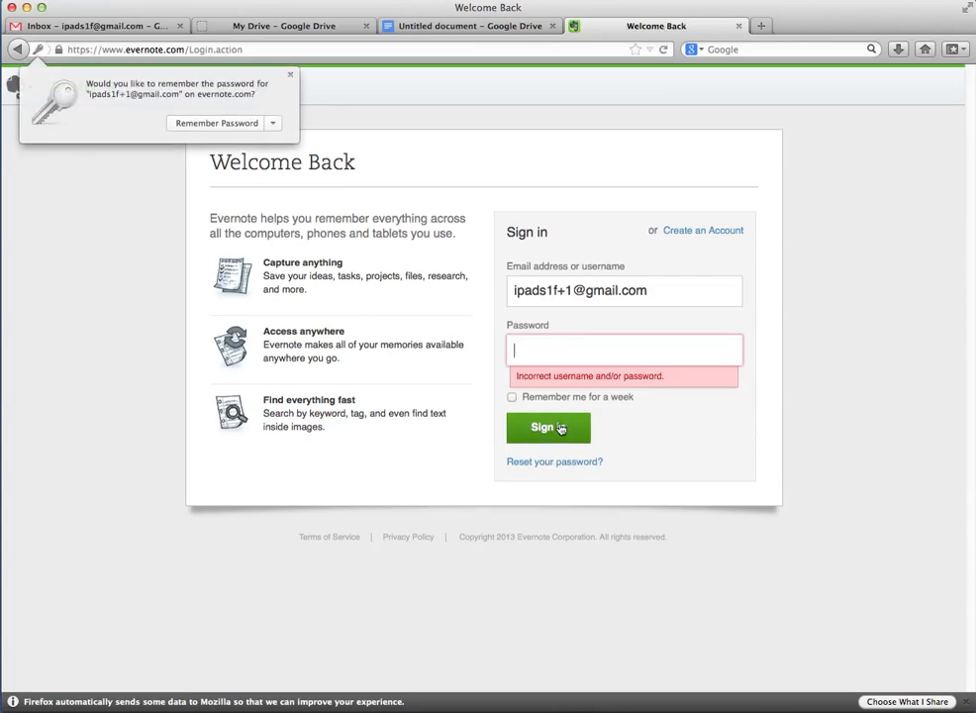
type("••••••••••")
left_click(569, 426)
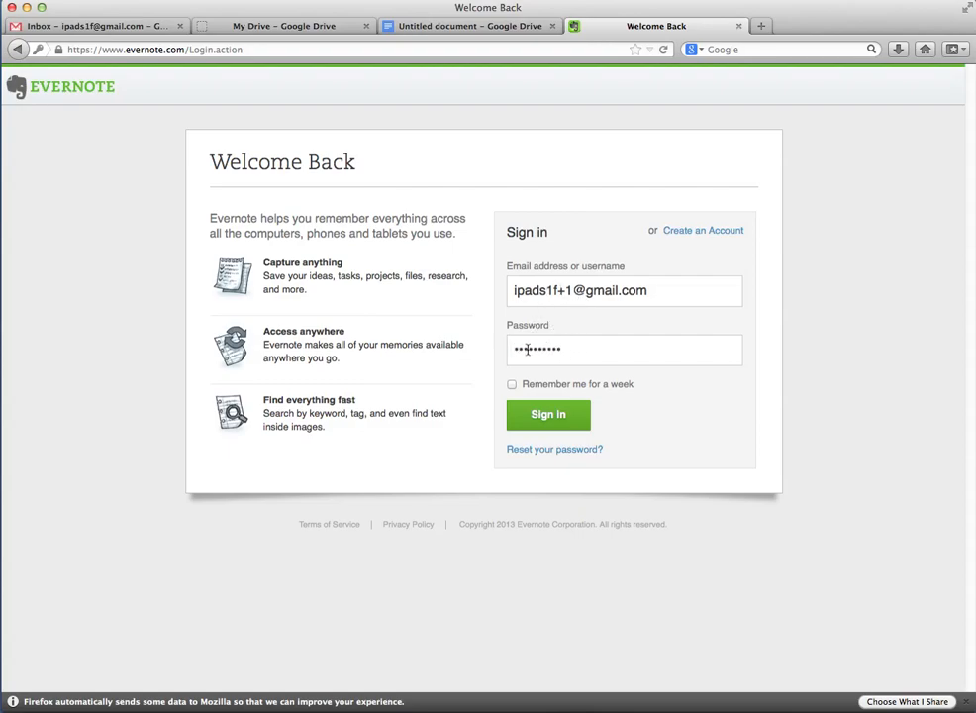
left_click(589, 408)
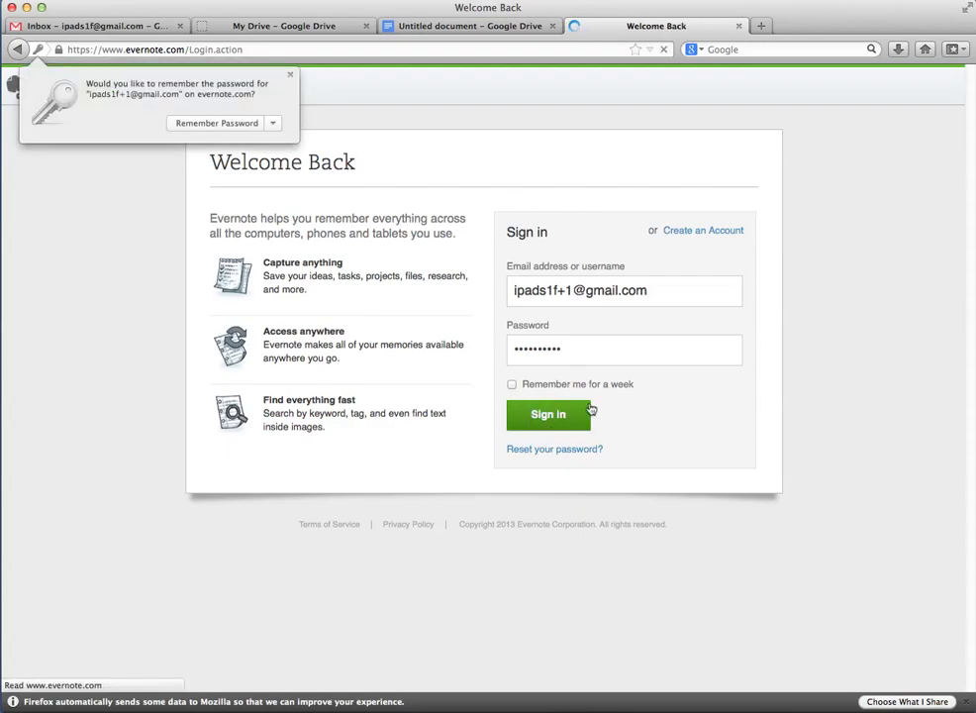
left_click(579, 352)
type("••")
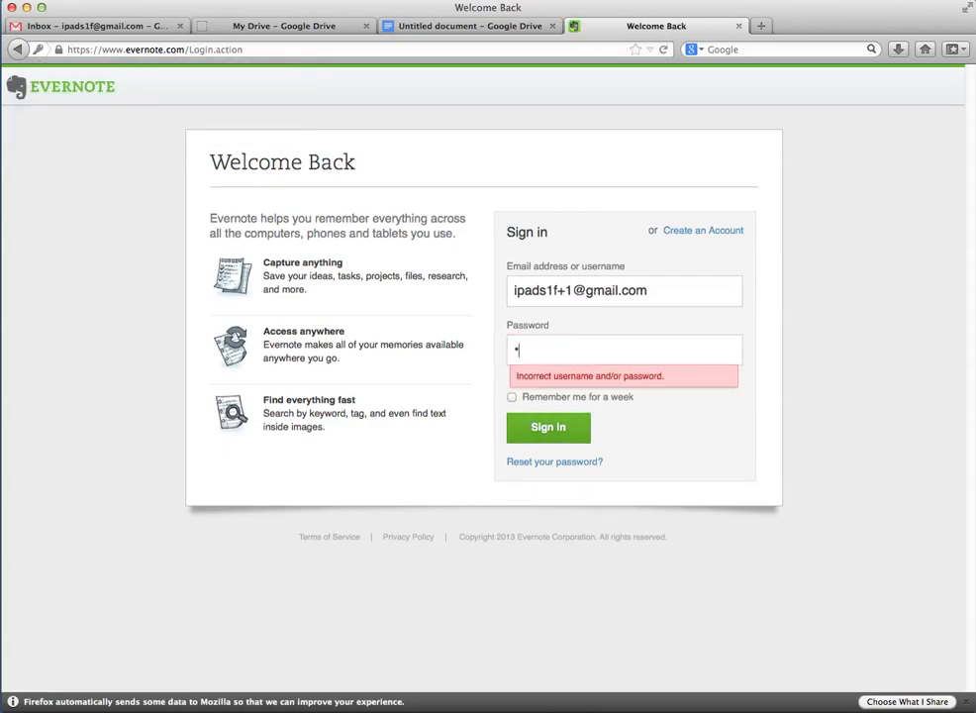
type("•••••••••")
key("Return")
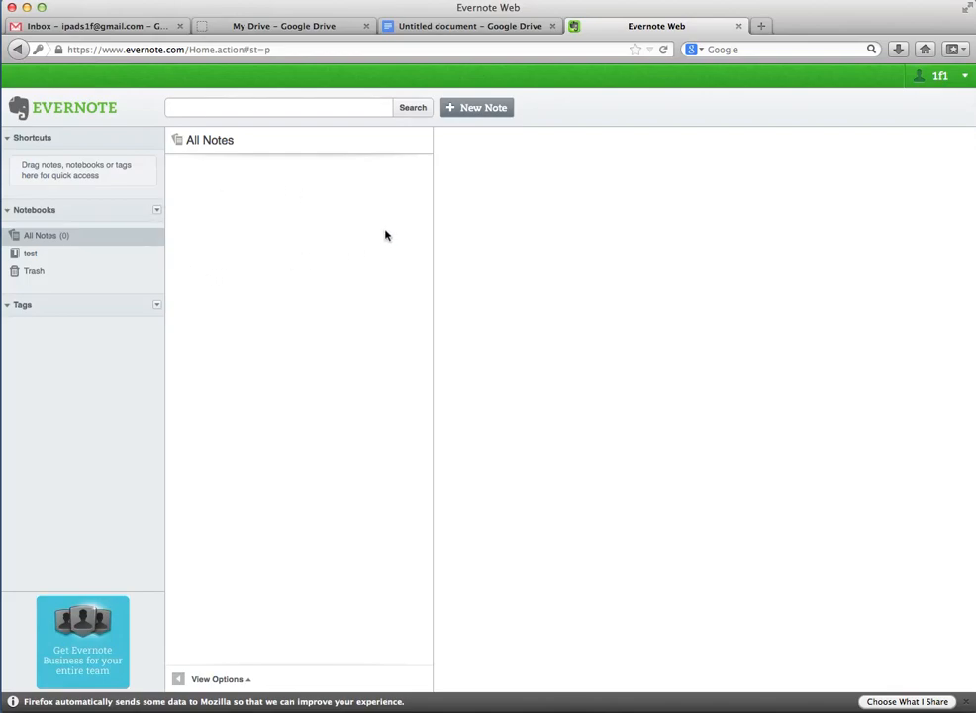
Confirm the +1 alias is the registered email in Evernote Account Settings
left_click(960, 83)
left_click(886, 110)
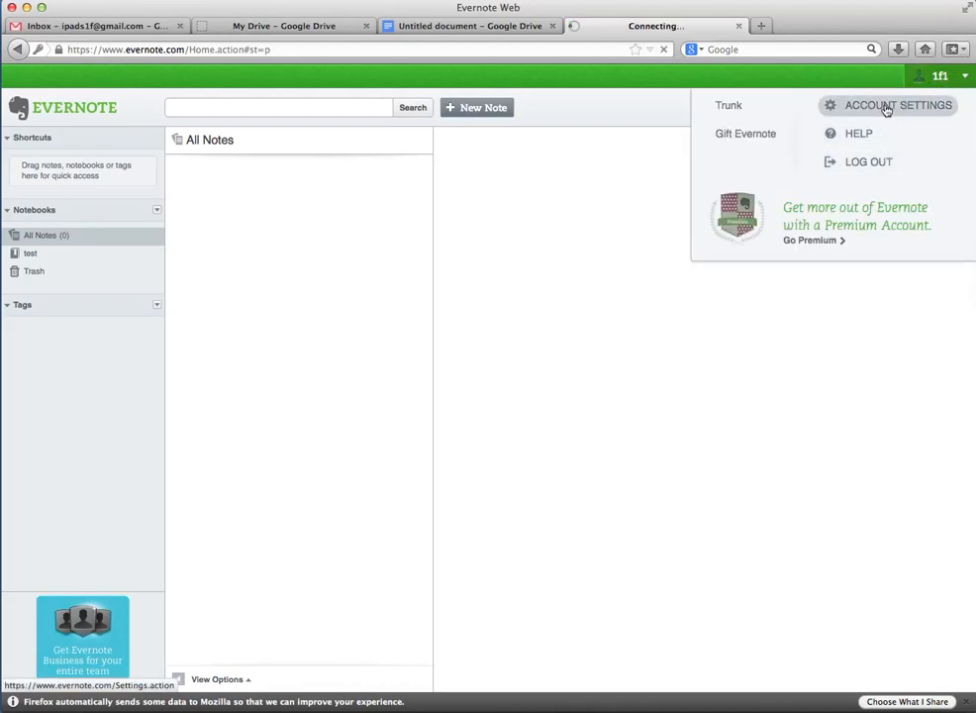
scroll(368, 421, "down", 1)
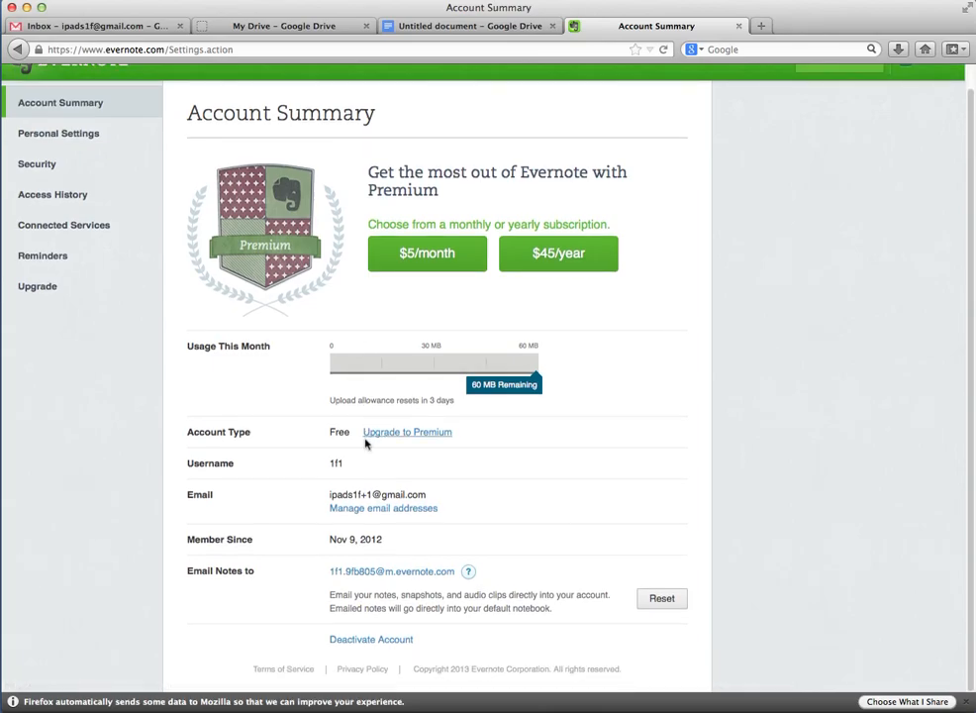
left_click_drag(330, 497, 429, 498)
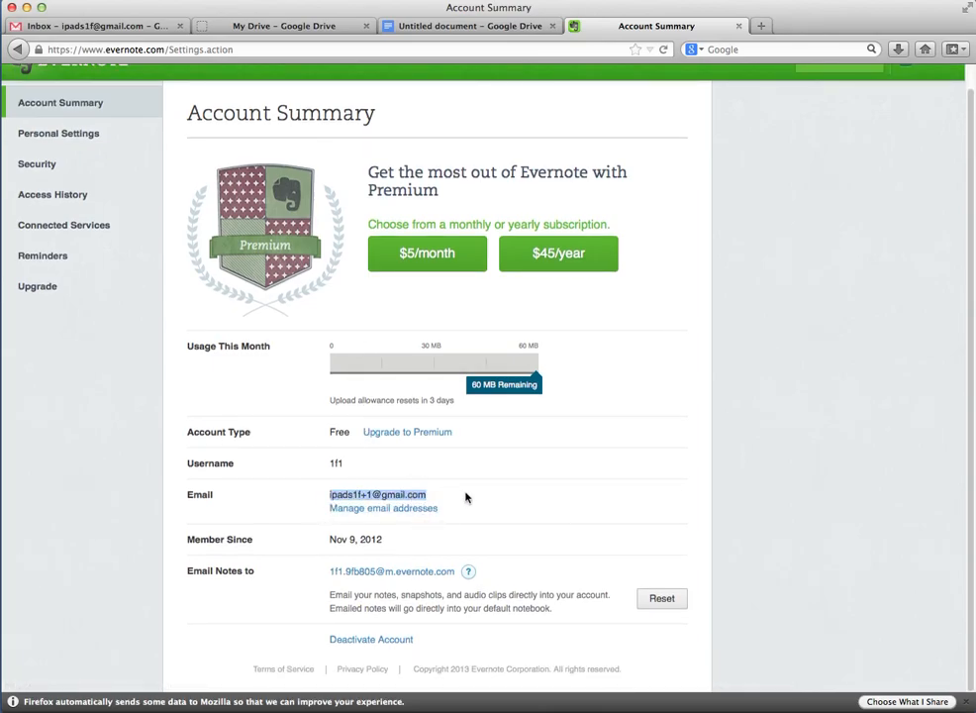
scroll(426, 493, "up", 1)
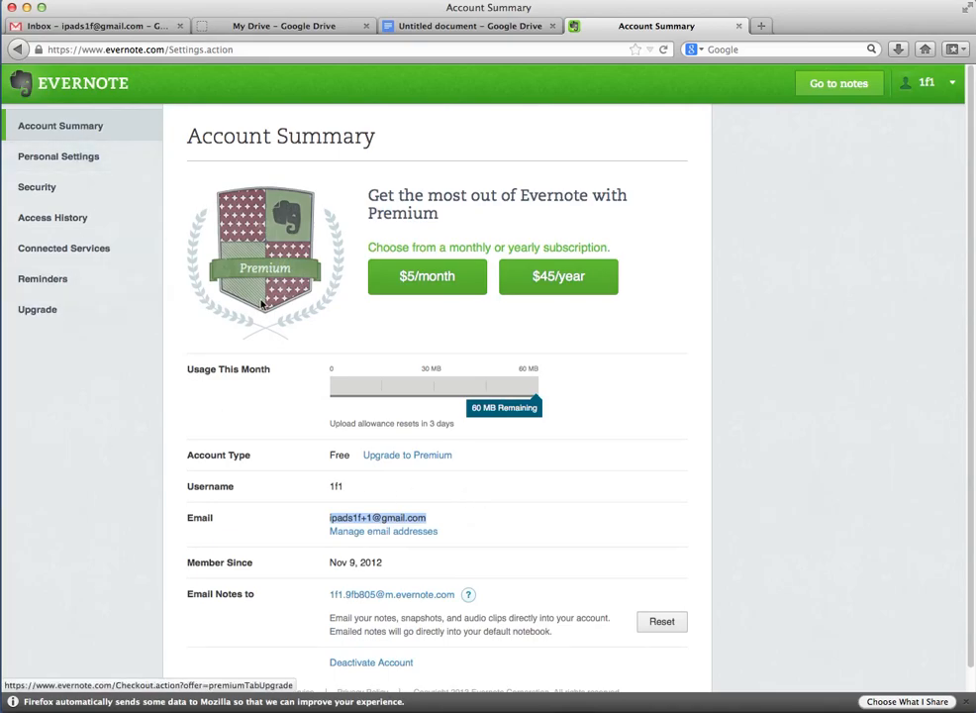
left_click(849, 87)
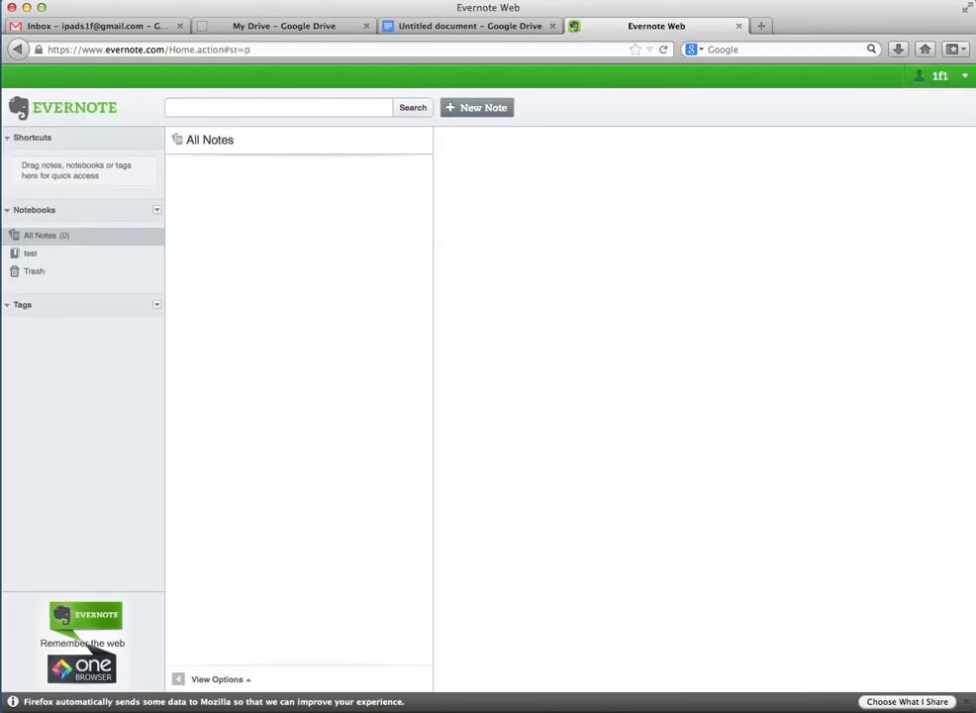
Log out of Evernote and open a blank Create Account form
left_click(965, 76)
left_click(870, 168)
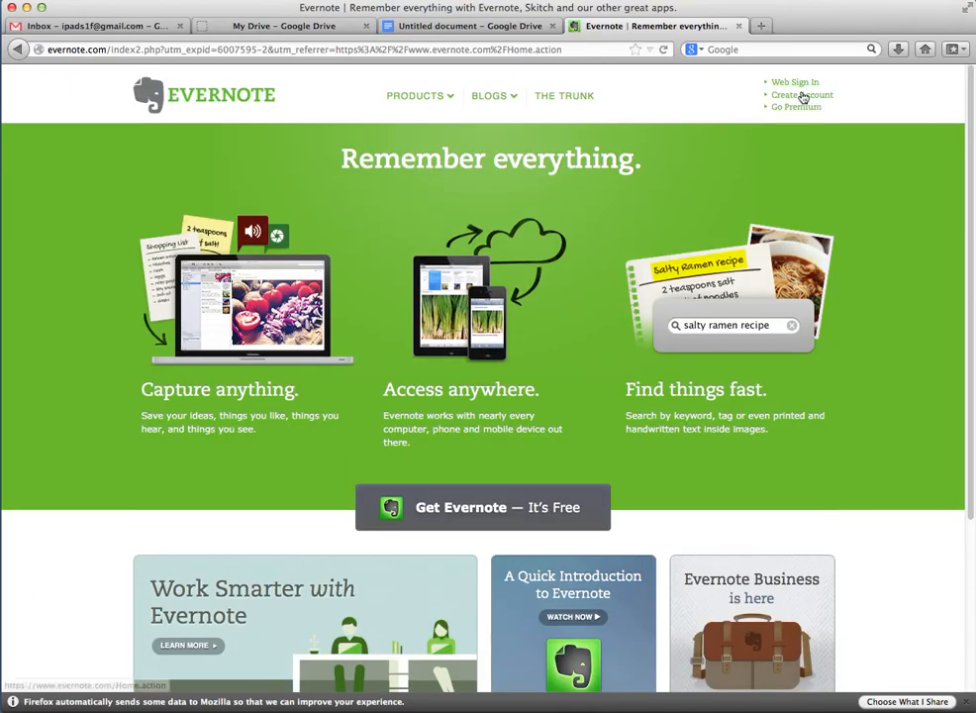
left_click(798, 95)
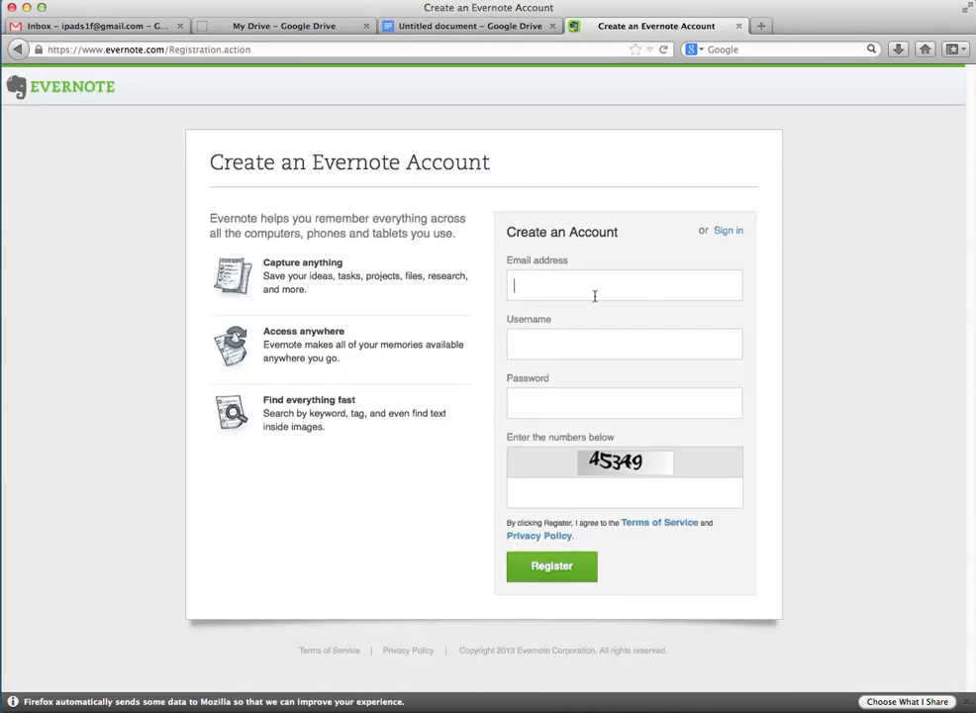
Fill the Evernote registration with the +2 alias email and a new username
left_click(595, 295)
key("Tab")
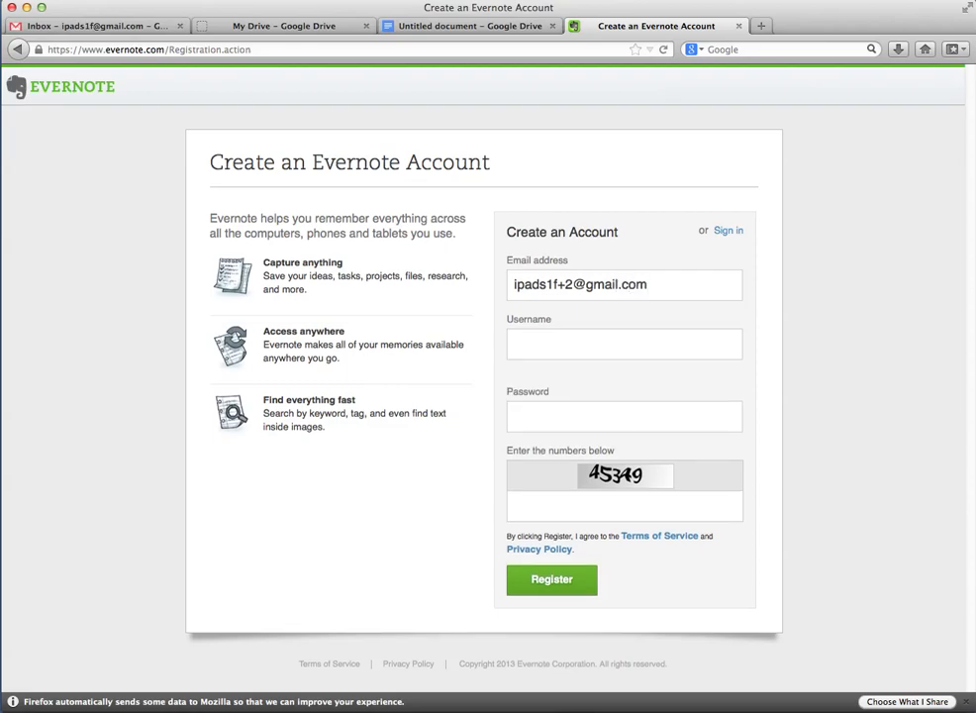
type("1f")
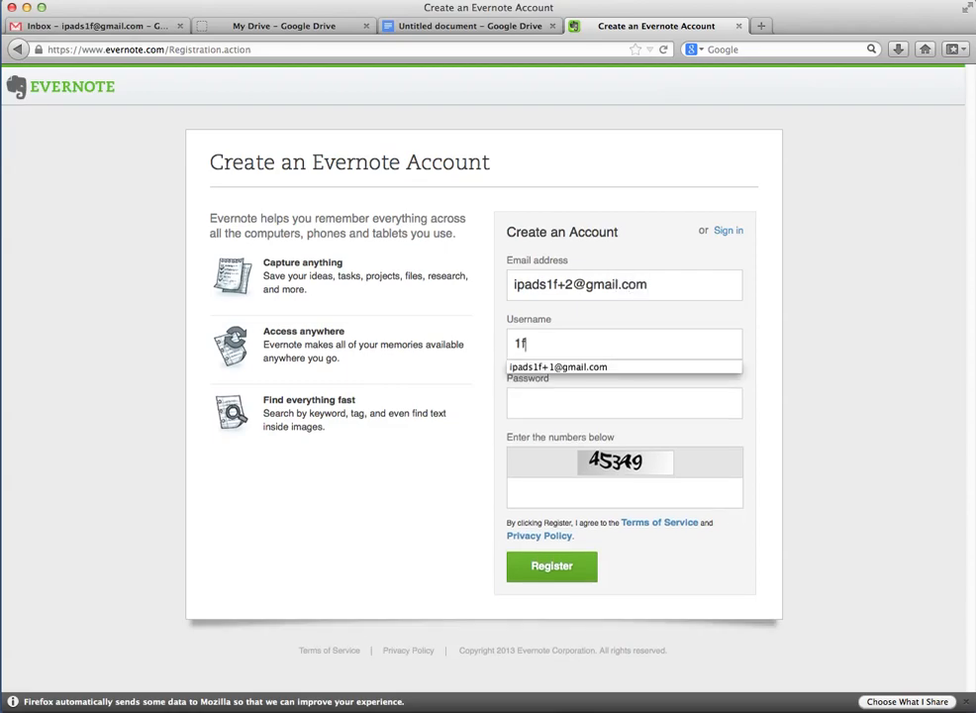
type("2")
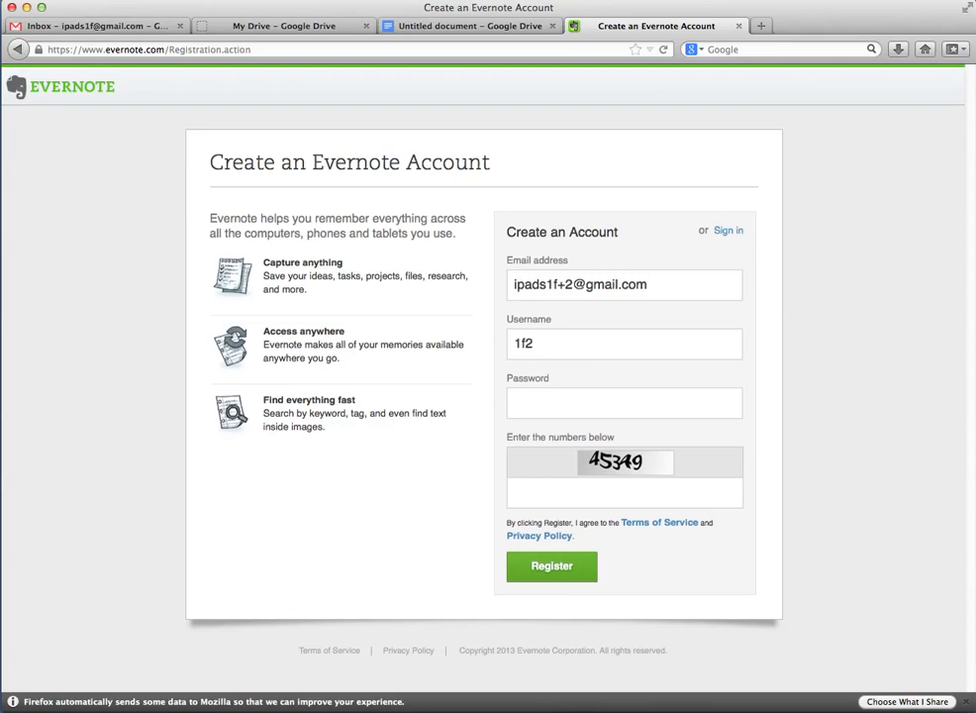
left_click(555, 416)
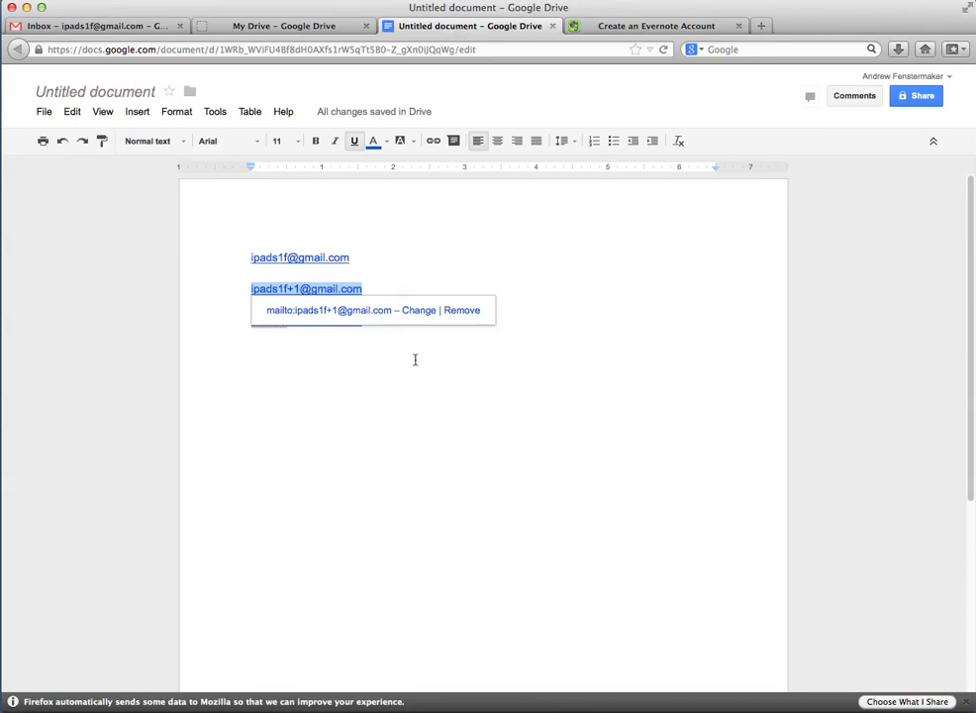
Deselect the link in the alias document and return to the Evernote sign-up form
left_click(362, 329)
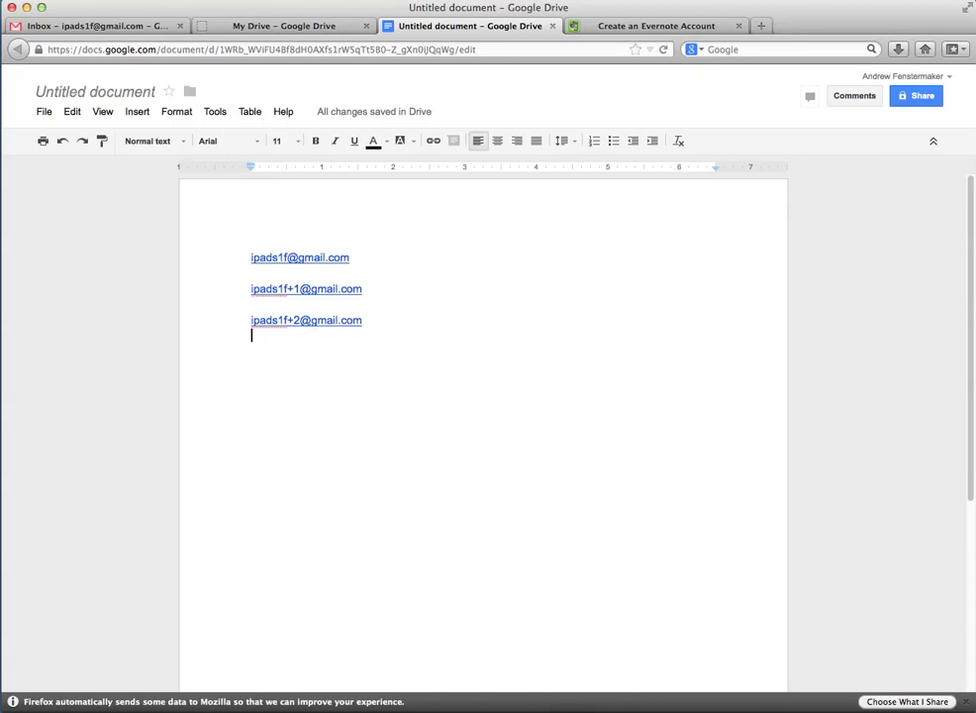
left_click(619, 27)
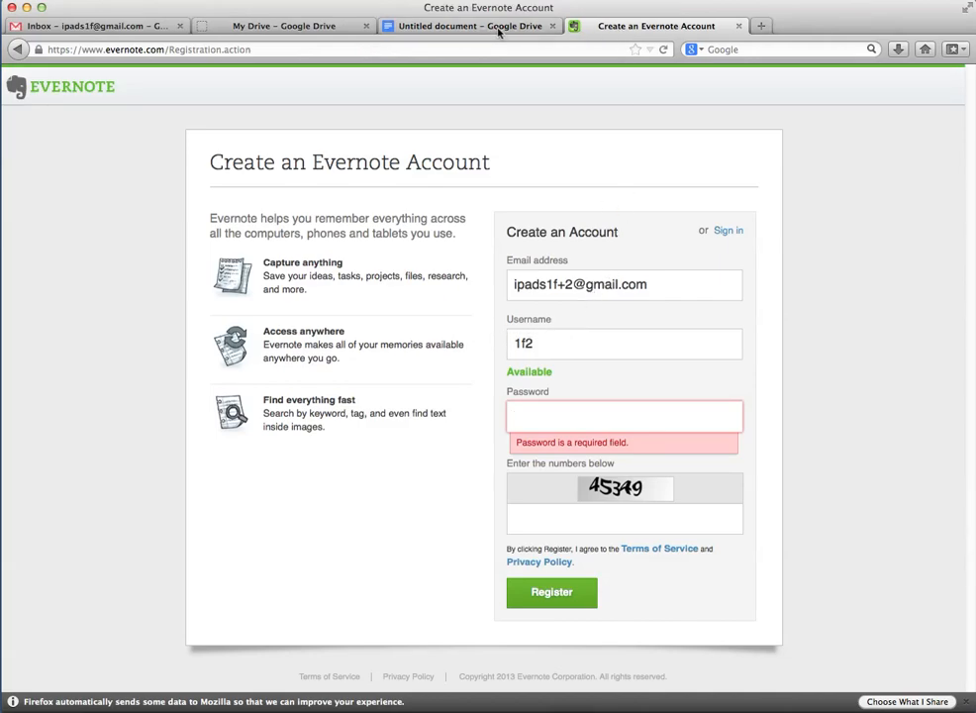
Check the Drive list, select the first alias address in the document, then view Gmail
left_click(310, 30)
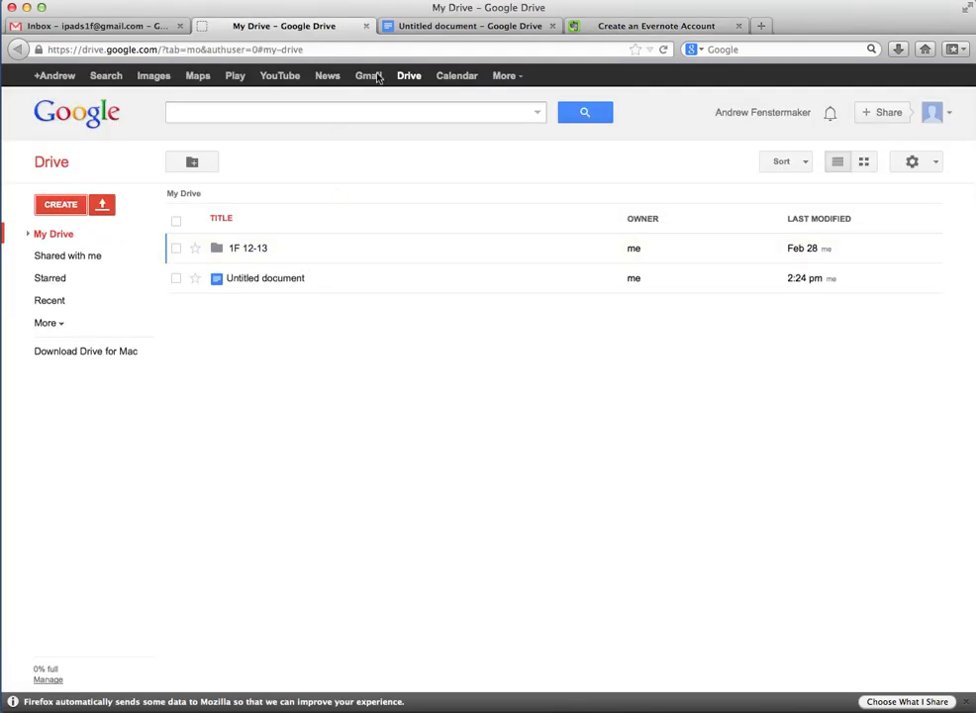
left_click(419, 28)
left_click_drag(356, 259, 254, 260)
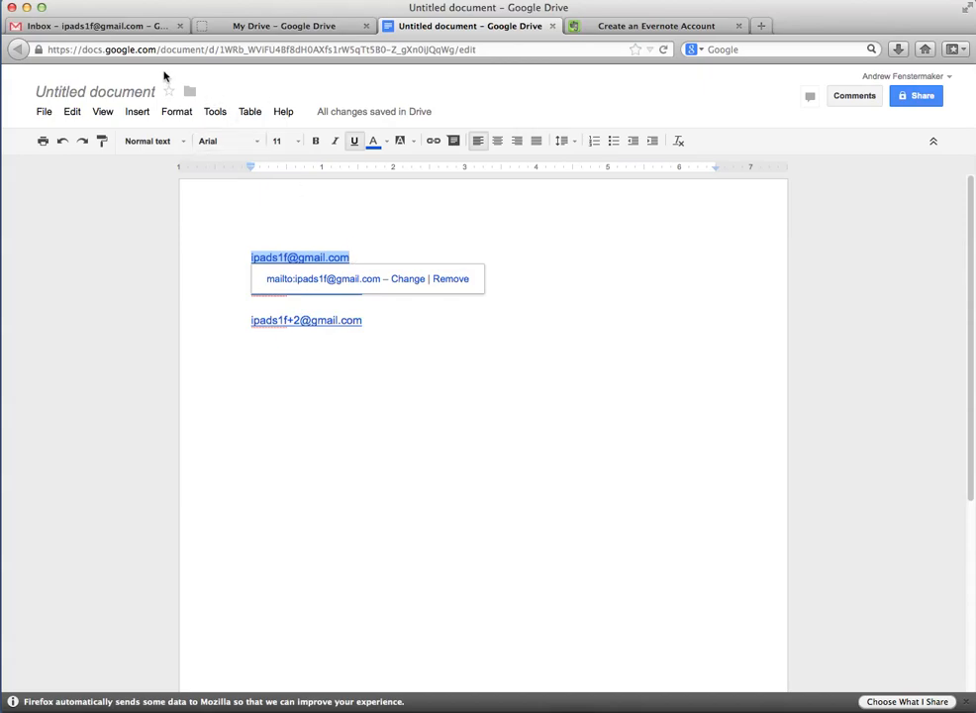
left_click(118, 26)
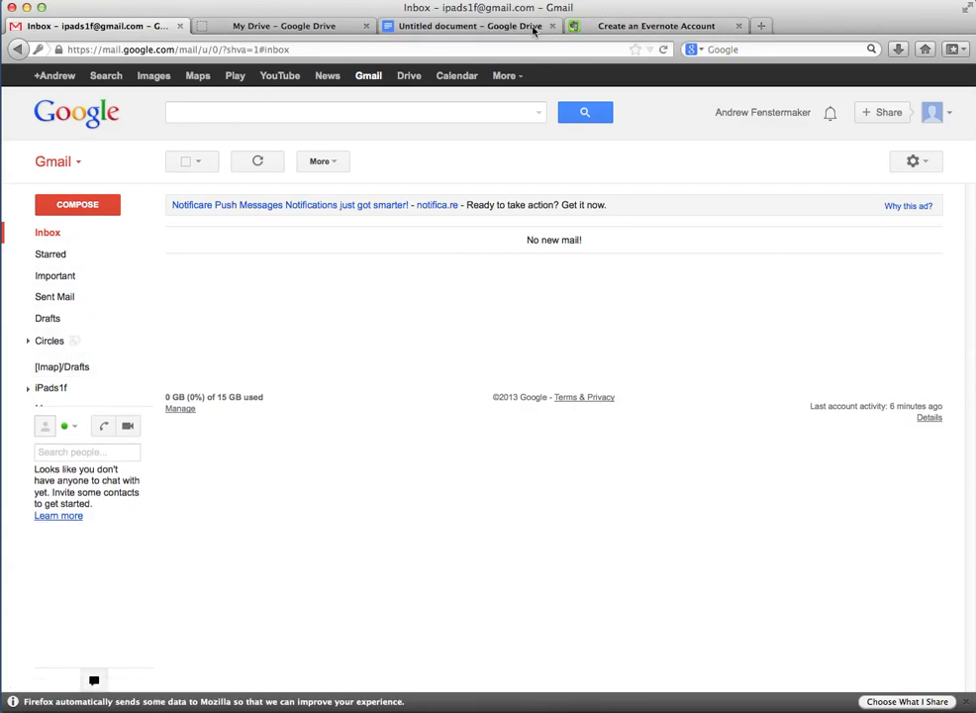
Select the full +2 alias address in the Evernote email field, then return to Gmail
left_click(620, 26)
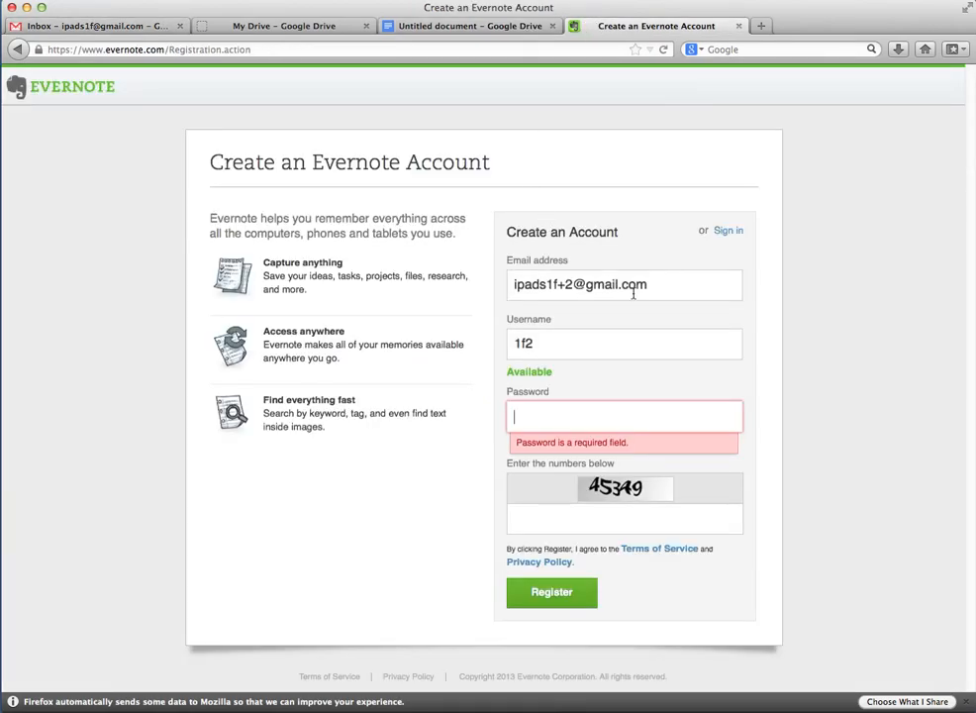
left_click_drag(648, 284, 501, 284)
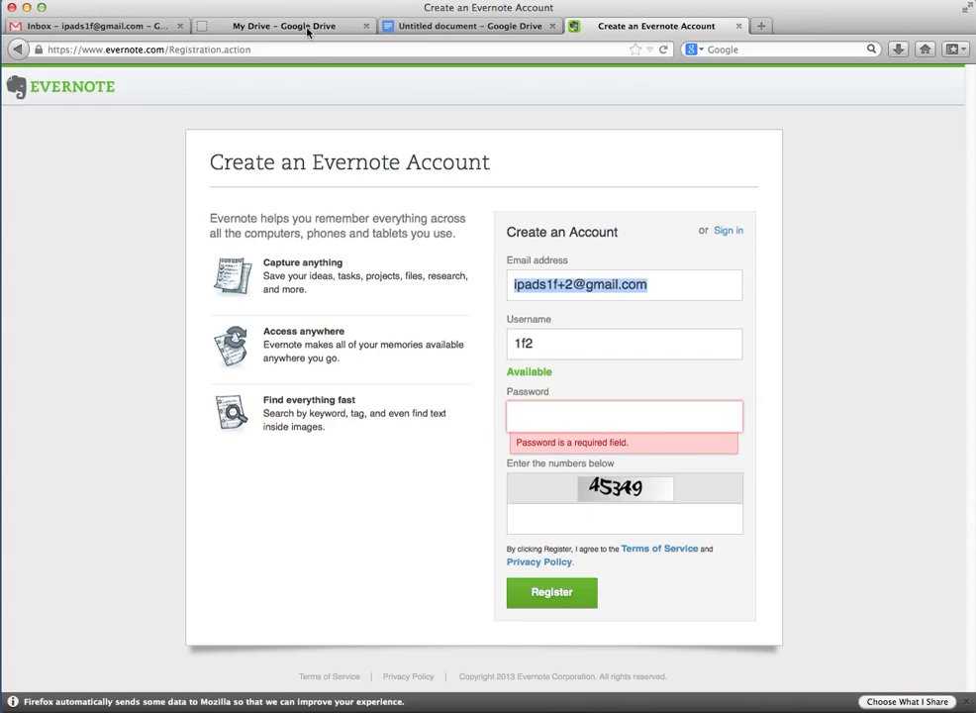
left_click(99, 26)
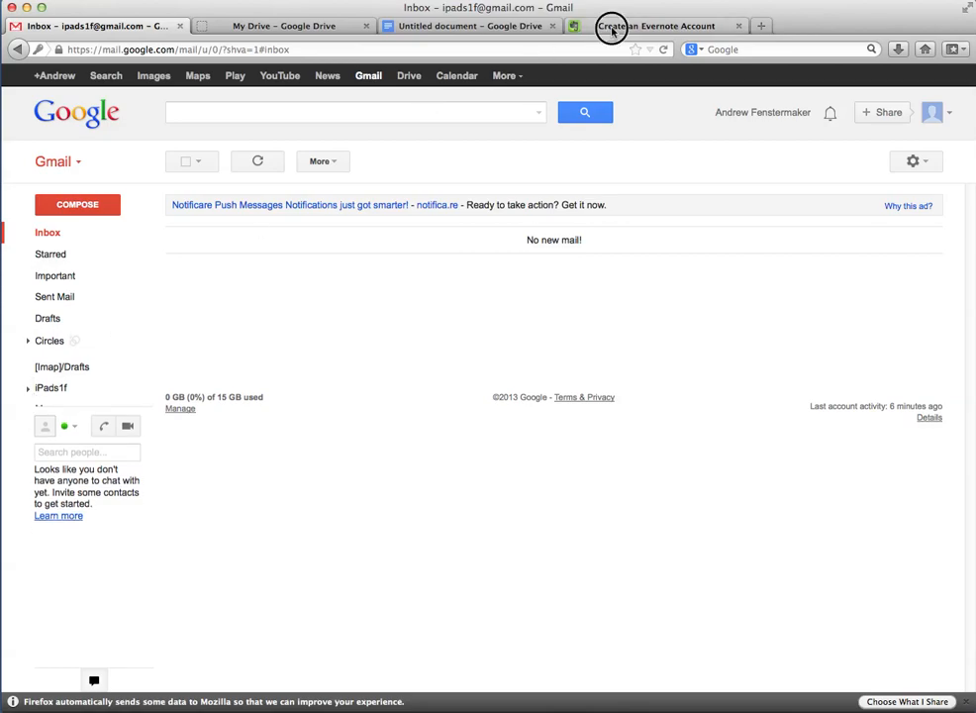
left_click(681, 27)
left_click_drag(658, 284, 510, 285)
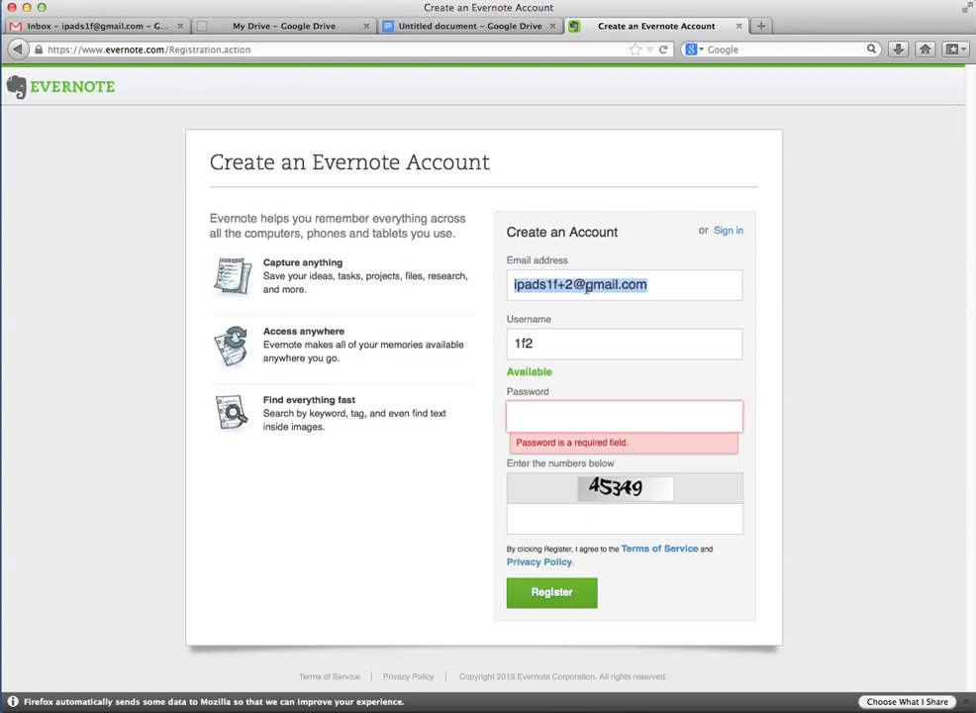
left_click(516, 286)
left_click_drag(516, 284, 648, 285)
left_click(660, 286)
left_click_drag(660, 286, 515, 284)
left_click(98, 26)
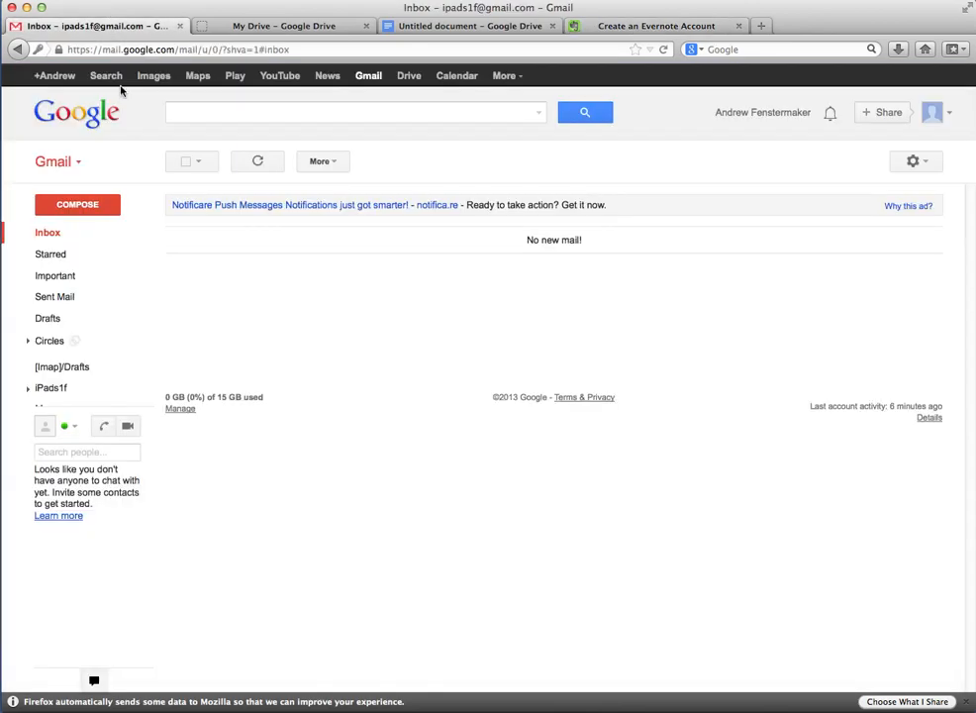
Expand the iPads1f label and open sublabel 1, which has no conversations
left_click(29, 389)
scroll(51, 394, "down", 2)
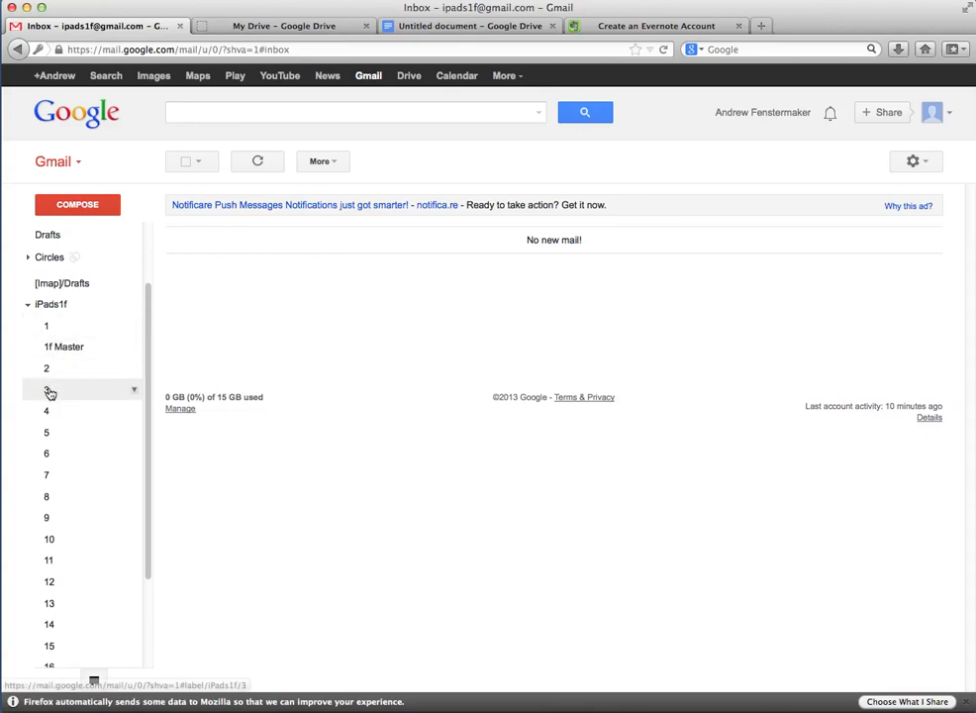
left_click(56, 329)
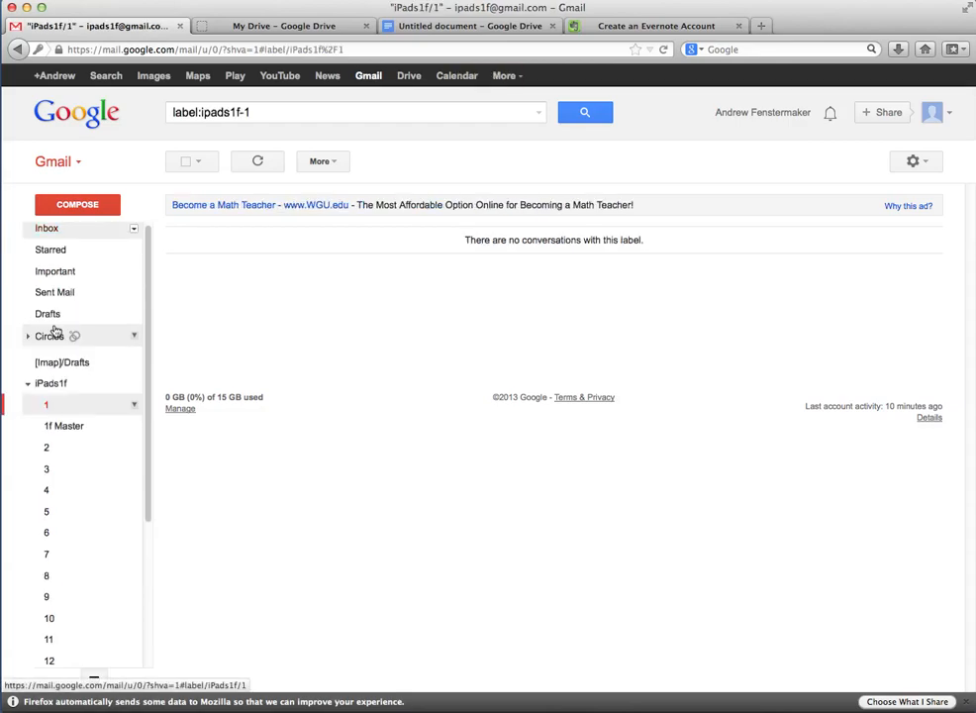
Open Gmail's full Settings from the gear menu
left_click(932, 162)
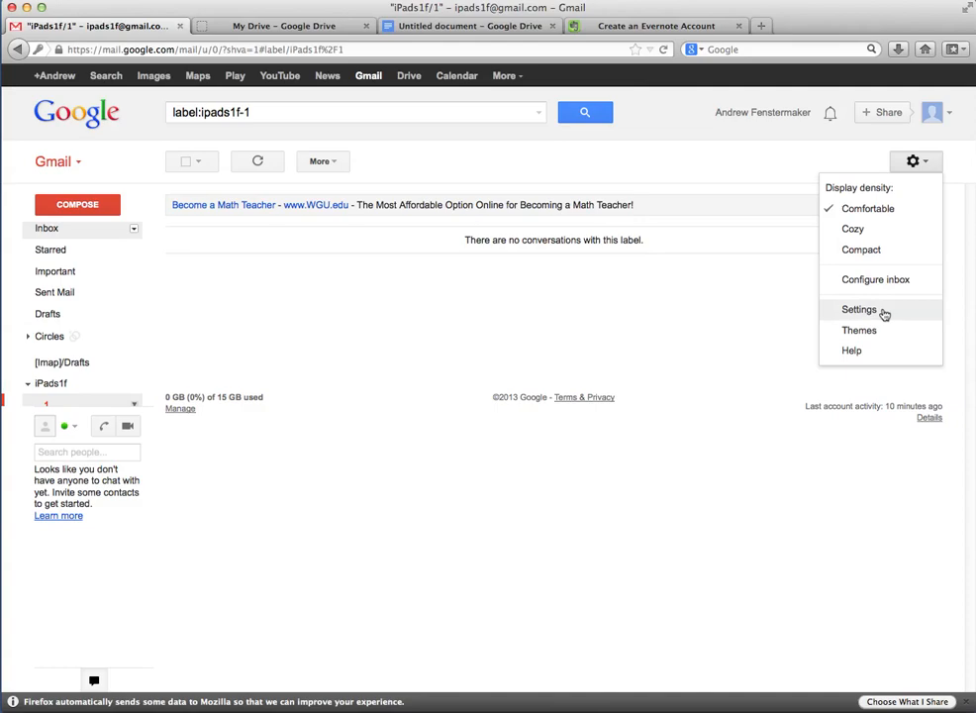
left_click(336, 162)
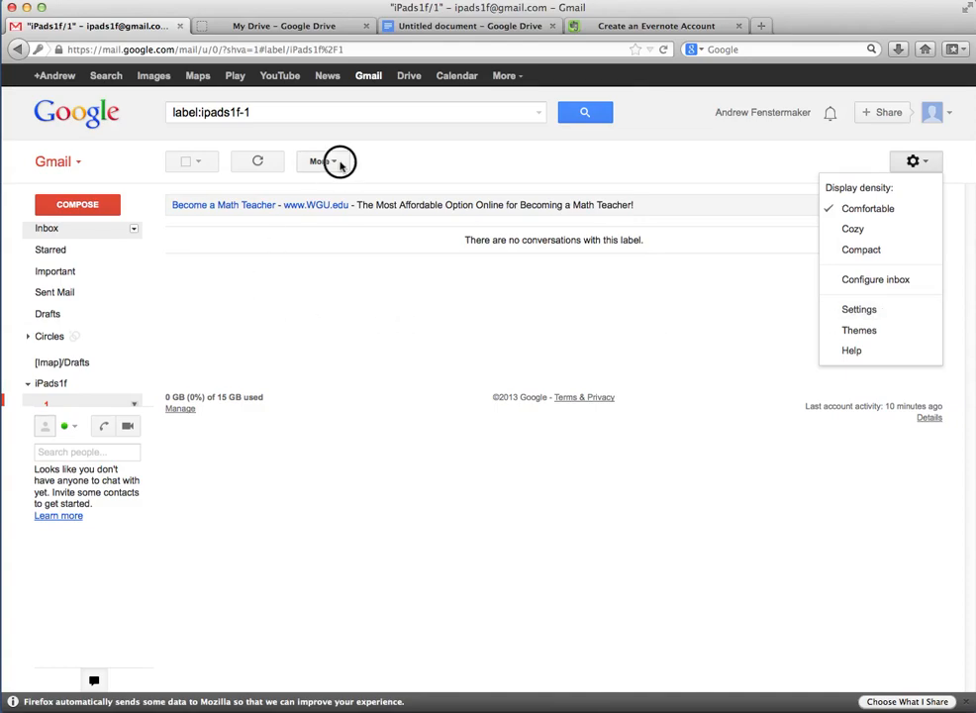
left_click(334, 165)
left_click(915, 161)
left_click(861, 310)
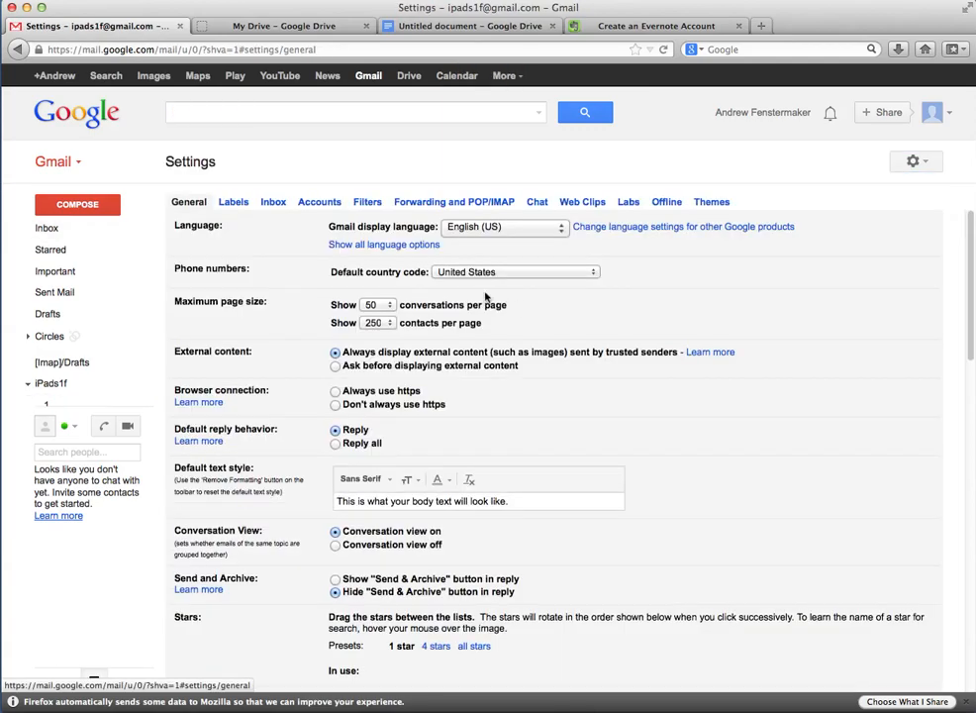
Show the Labels settings and scroll to iPads1f's sublabels 1 through 20
left_click(235, 202)
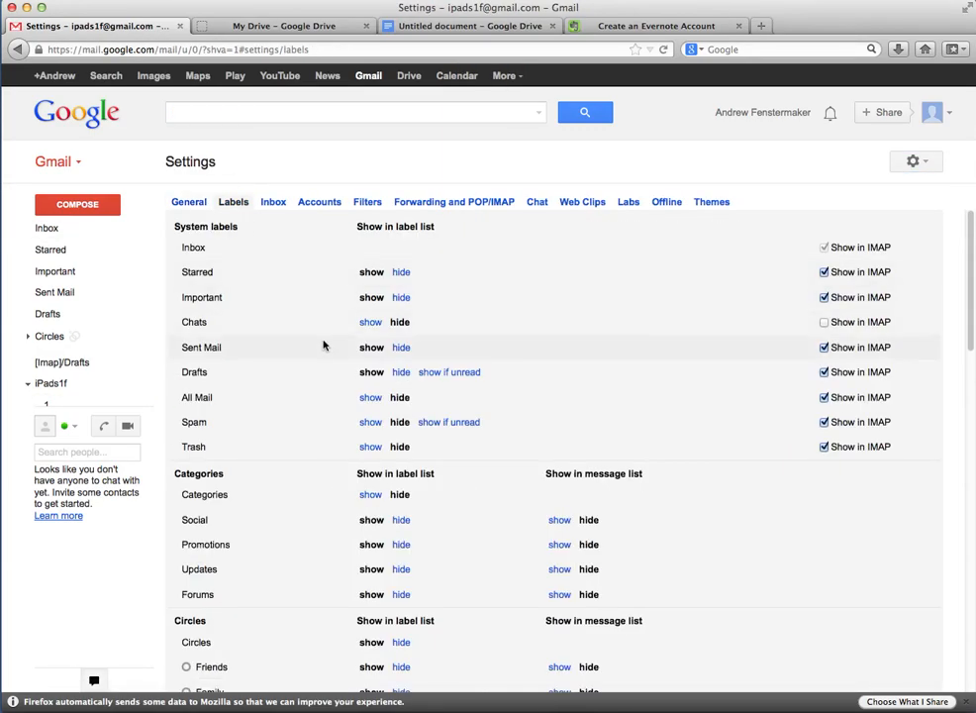
scroll(324, 344, "down", 5)
scroll(324, 349, "down", 5)
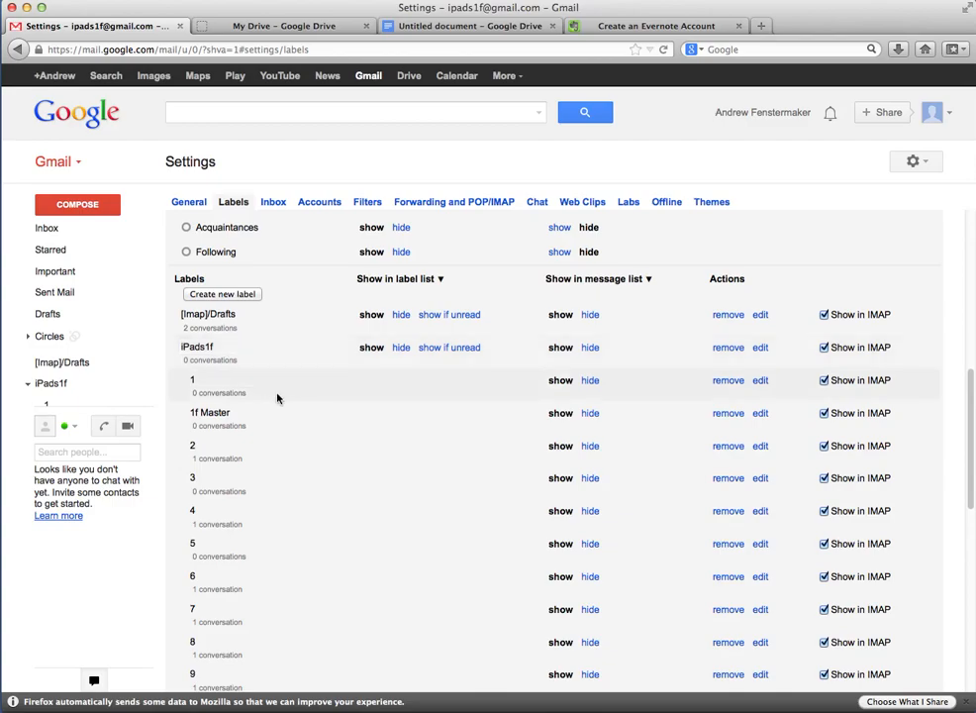
scroll(302, 408, "down", 5)
scroll(308, 423, "down", 2)
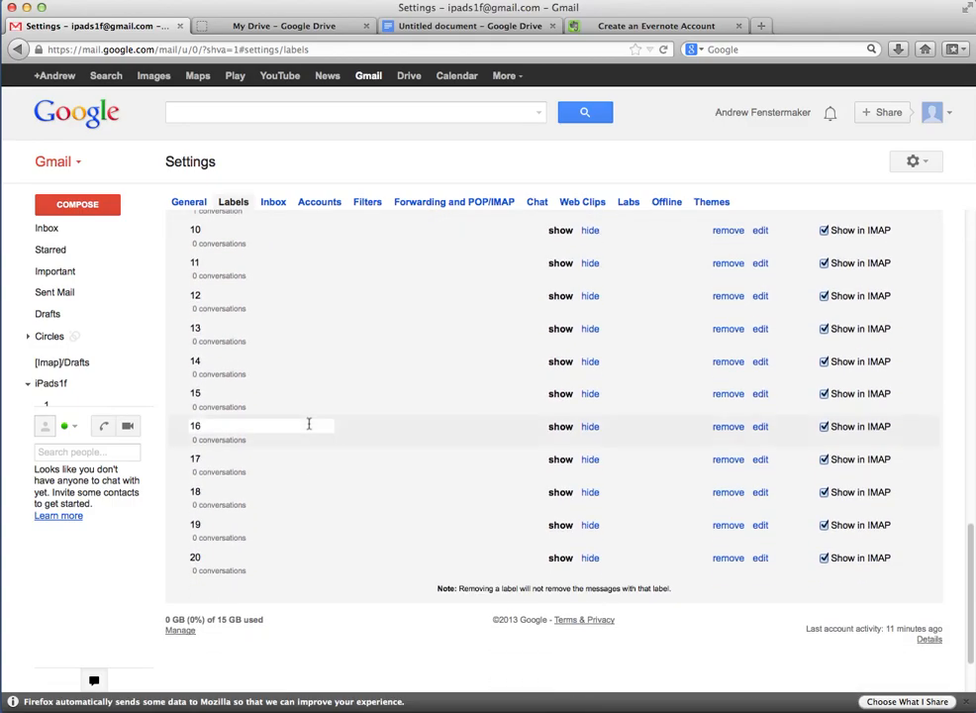
scroll(308, 426, "up", 10)
scroll(308, 428, "down", 5)
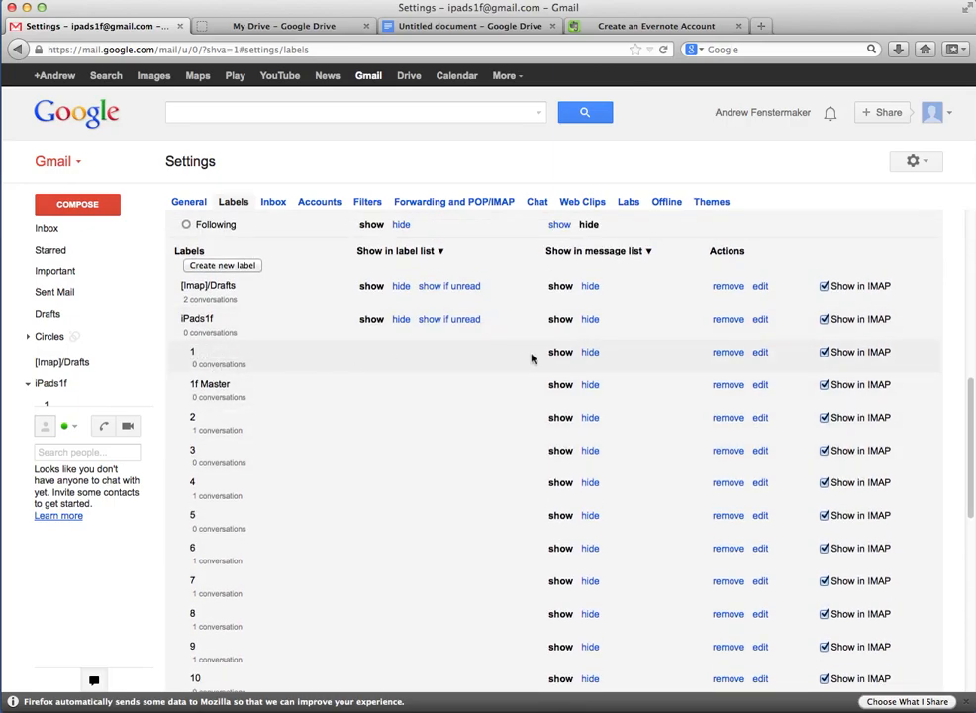
Edit and save the settings of label 1
left_click(760, 352)
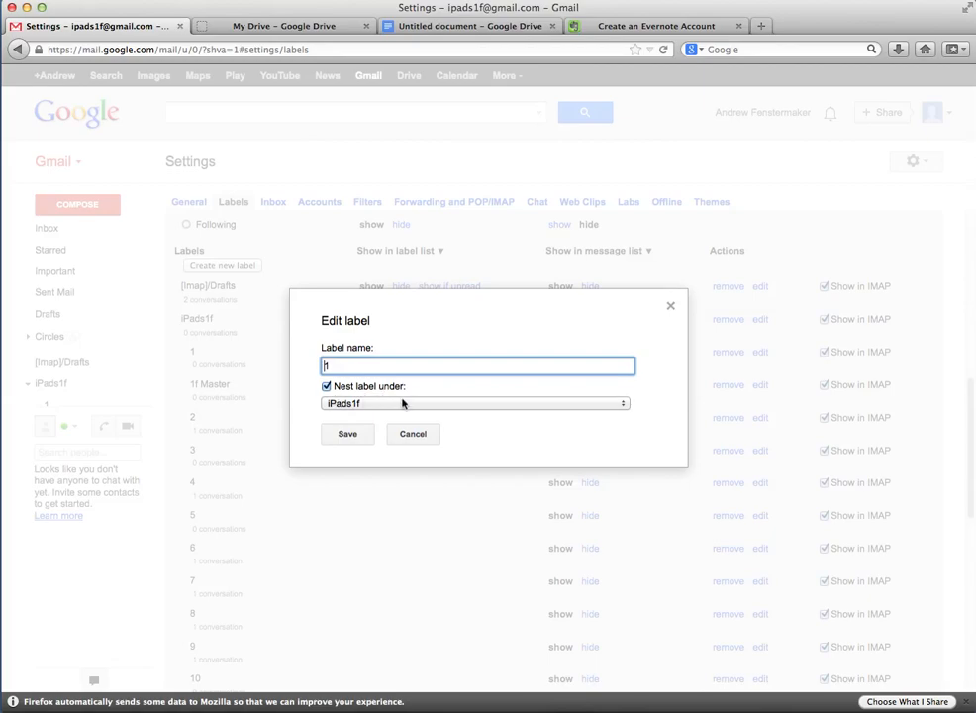
left_click(360, 436)
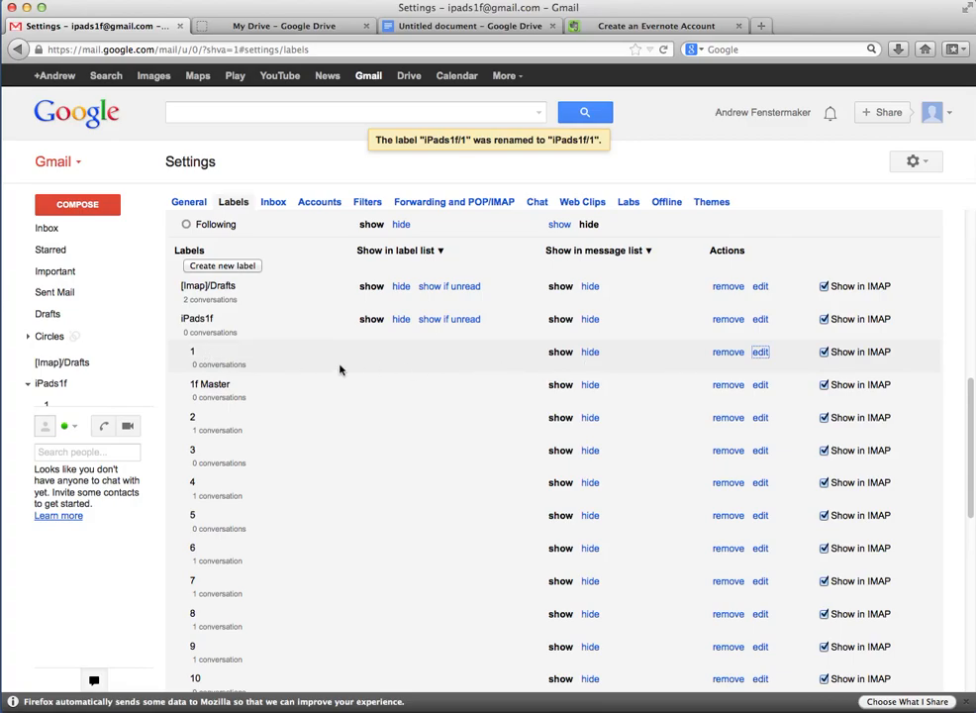
scroll(339, 386, "down", 1)
scroll(338, 391, "down", 10)
scroll(339, 394, "up", 7)
scroll(339, 394, "up", 5)
scroll(338, 392, "down", 2)
Create a new label 21 nested under iPads1f
left_click(236, 319)
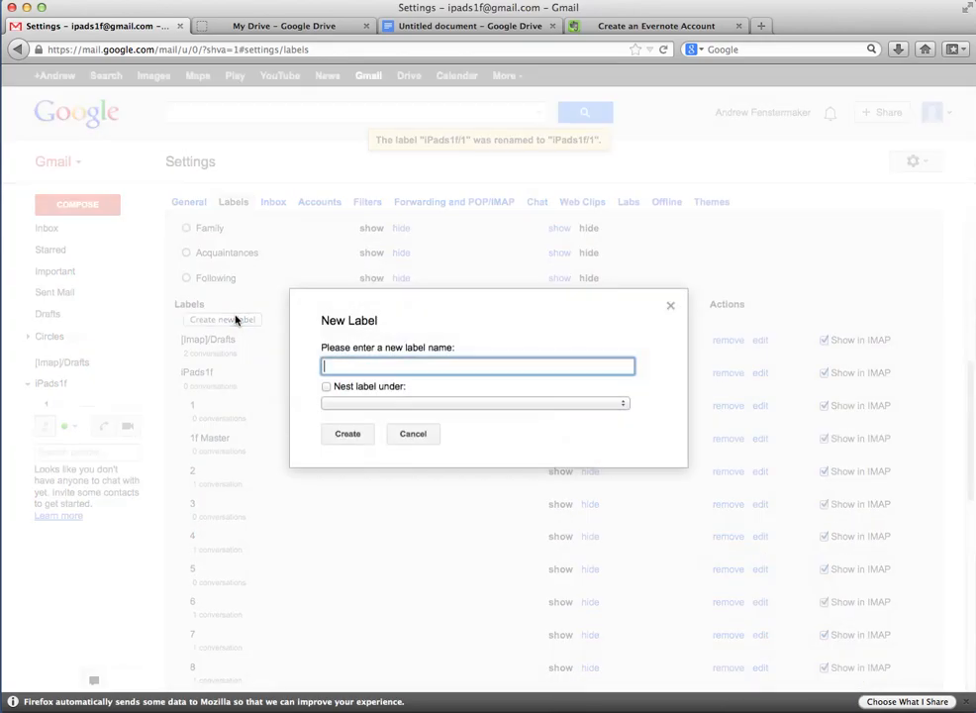
left_click(326, 385)
left_click(341, 402)
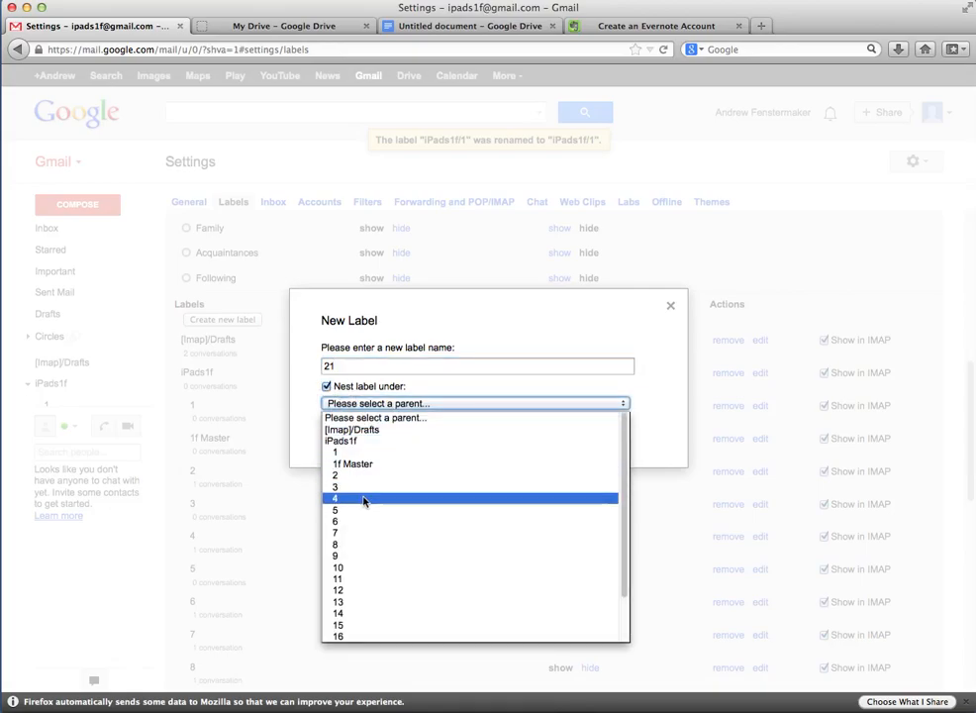
left_click(348, 440)
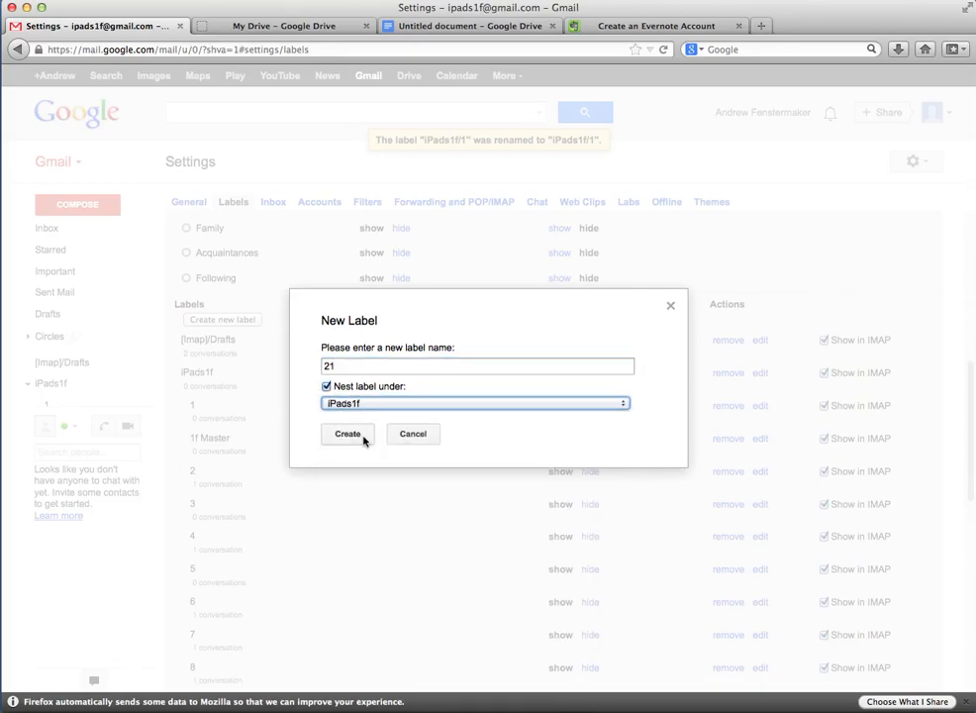
left_click(349, 436)
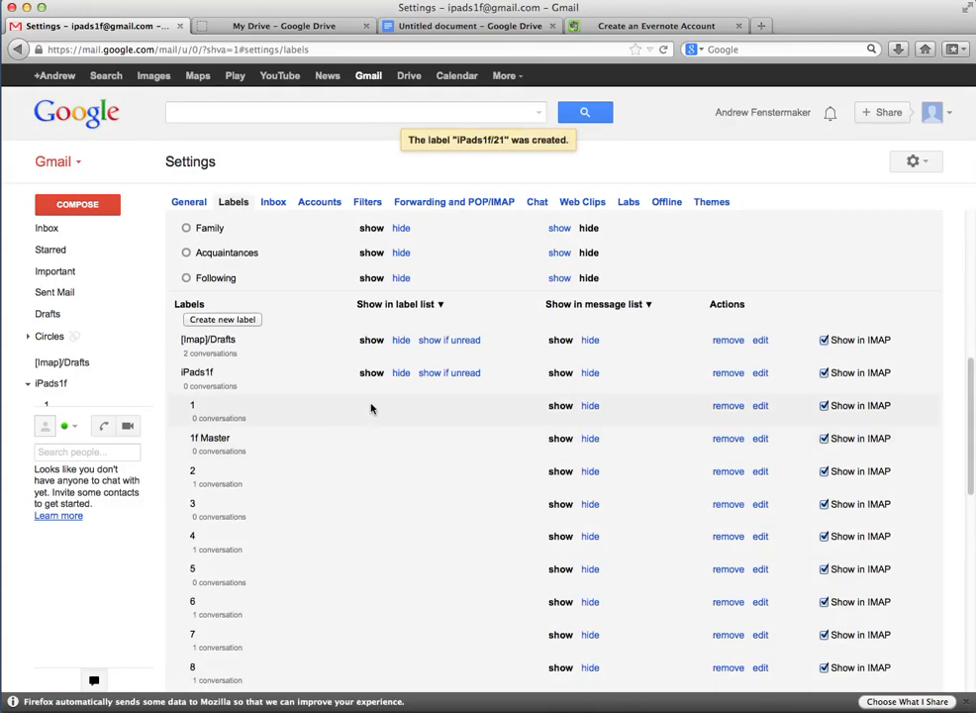
scroll(396, 388, "down", 10)
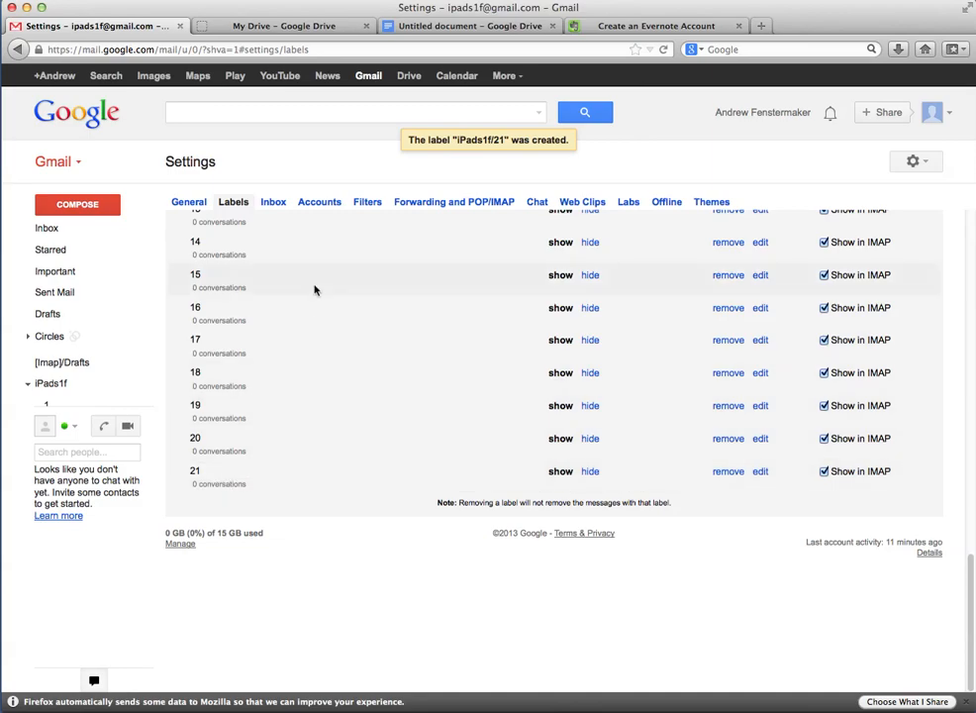
Start a new filter from the Filters tab with the +21 alias as its To address
left_click(370, 204)
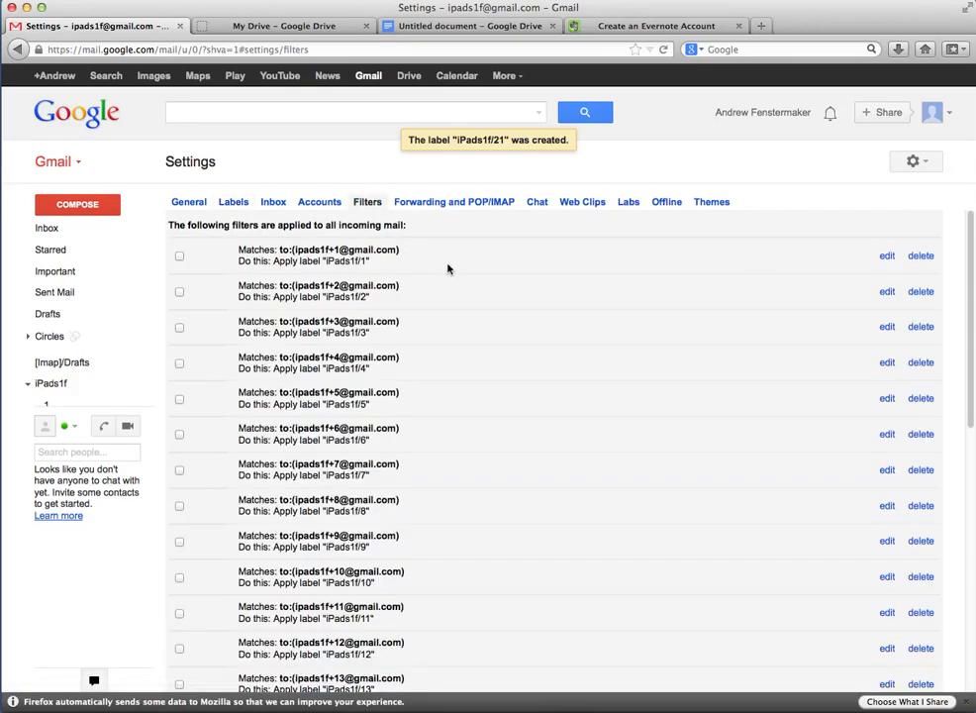
scroll(447, 269, "down", 5)
scroll(447, 276, "up", 5)
scroll(446, 281, "down", 5)
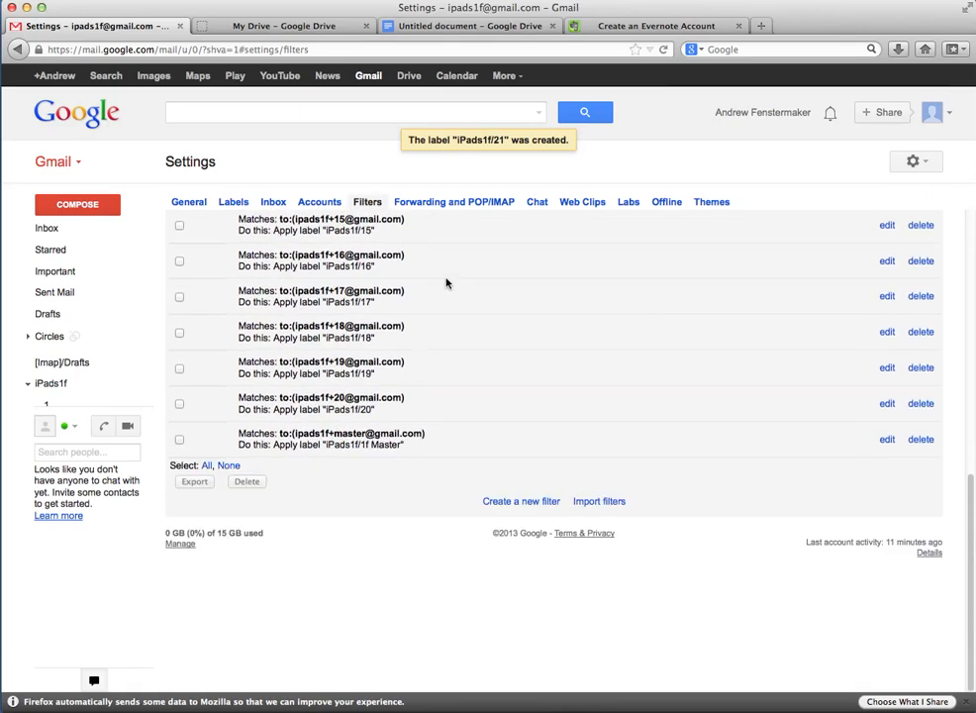
left_click(521, 502)
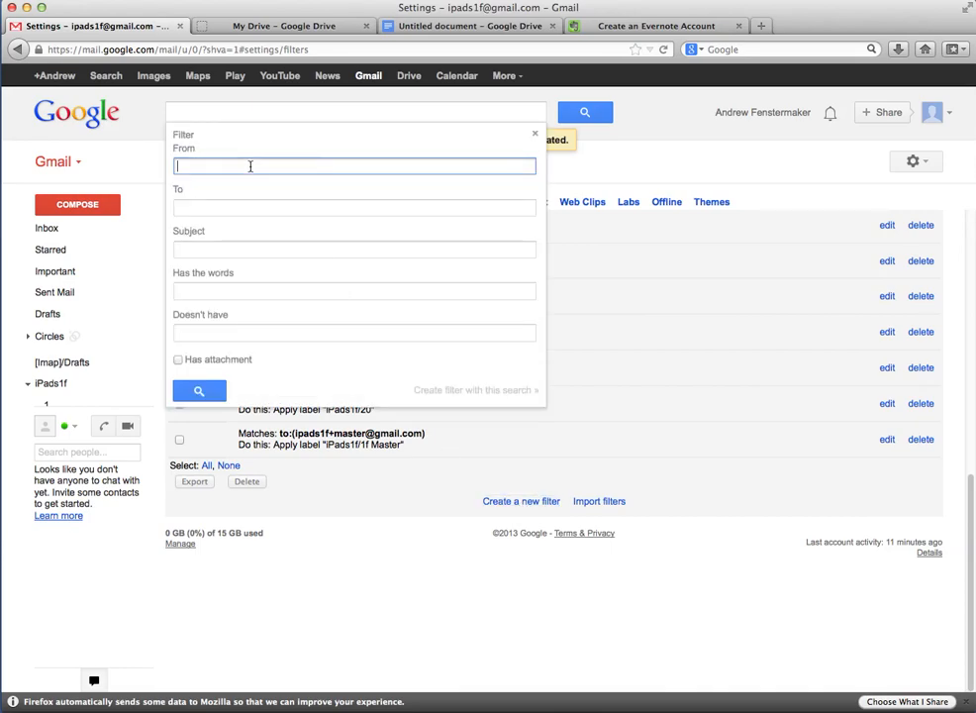
left_click(240, 208)
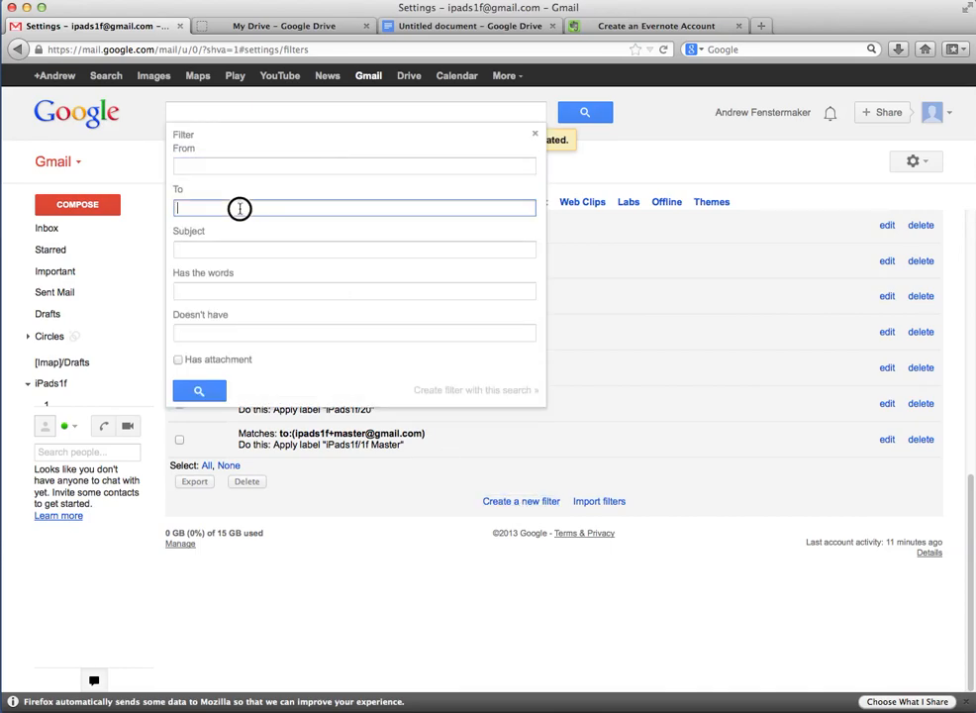
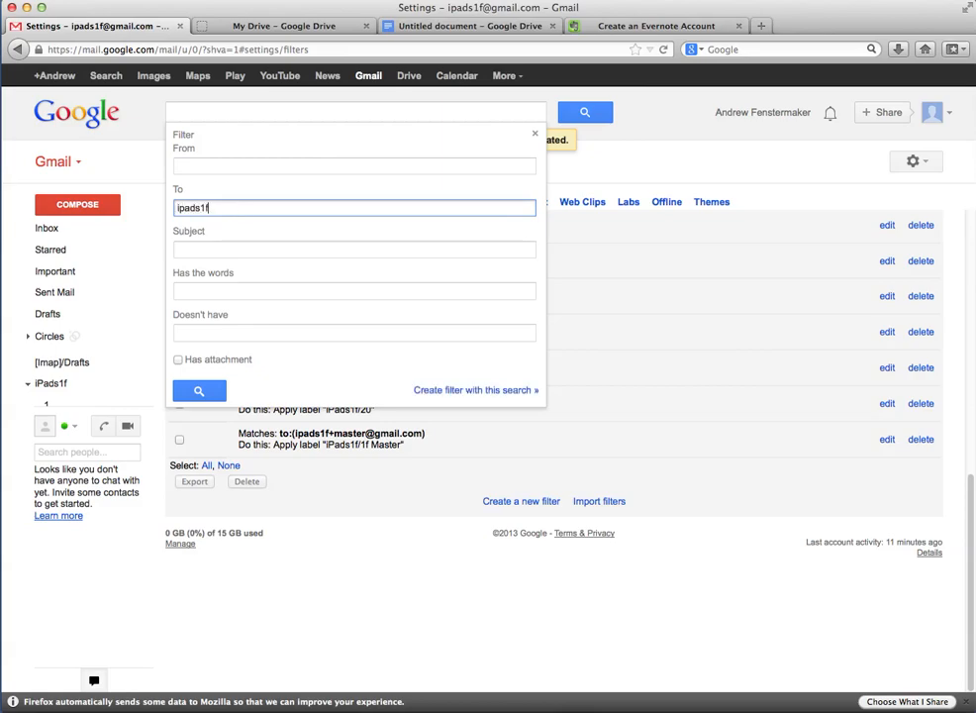
left_click_drag(282, 207, 174, 212)
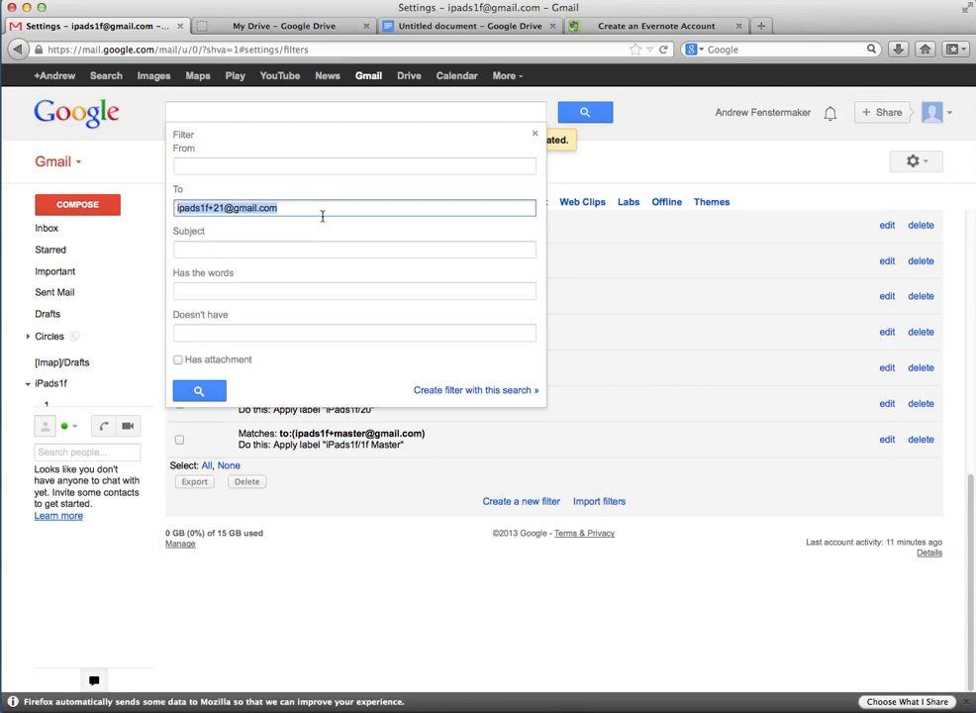
Have the filter apply the iPads1f/21 label, create it, and return to the Inbox
left_click(490, 391)
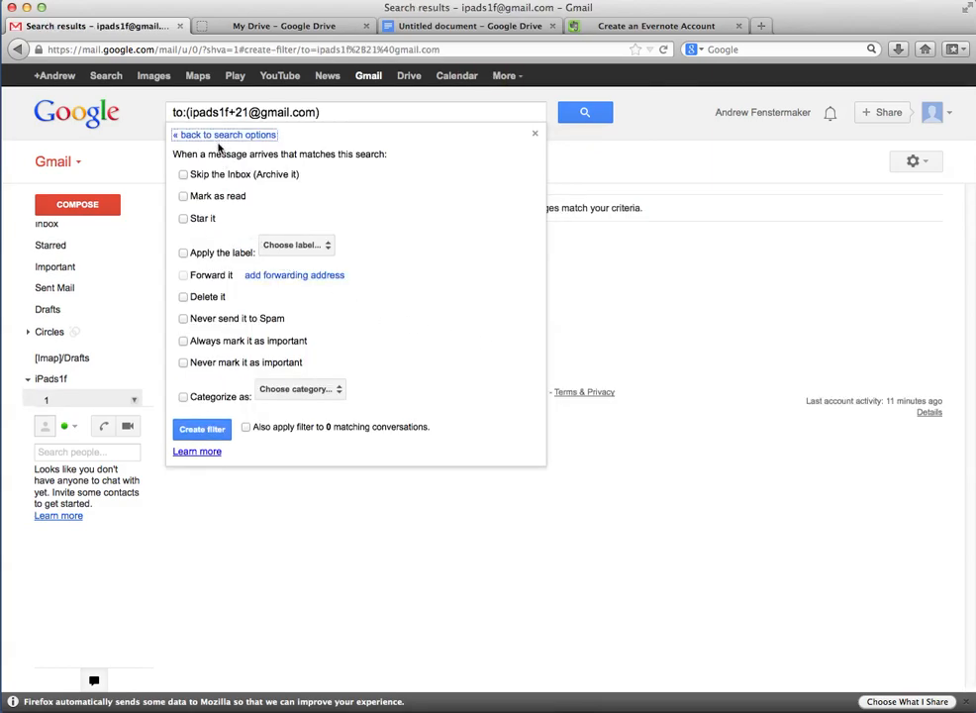
left_click(183, 253)
left_click(325, 247)
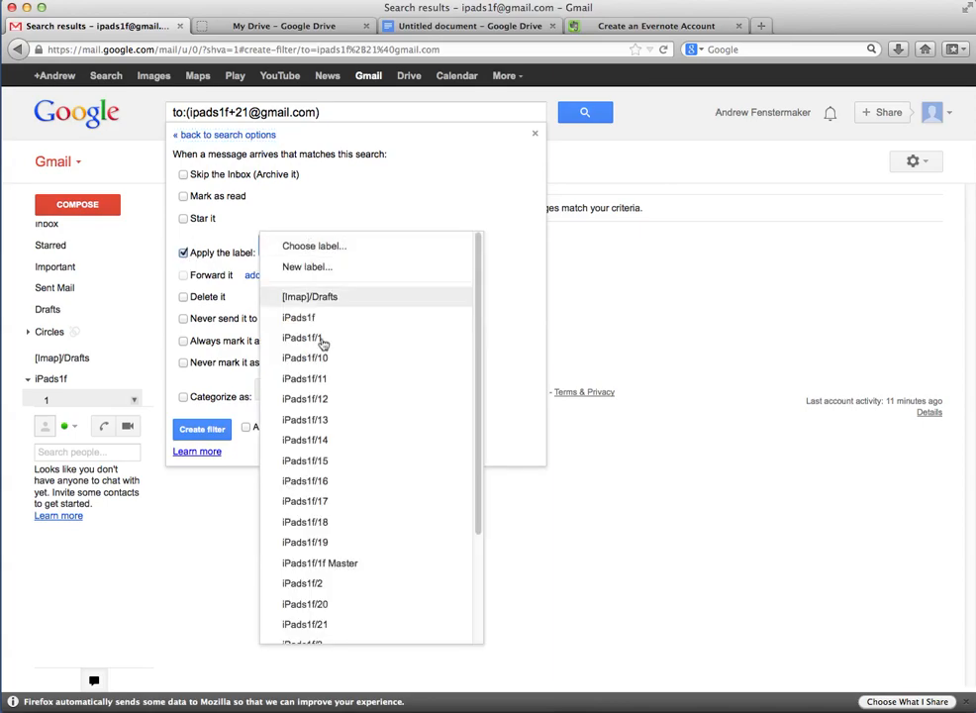
scroll(344, 374, "down", 3)
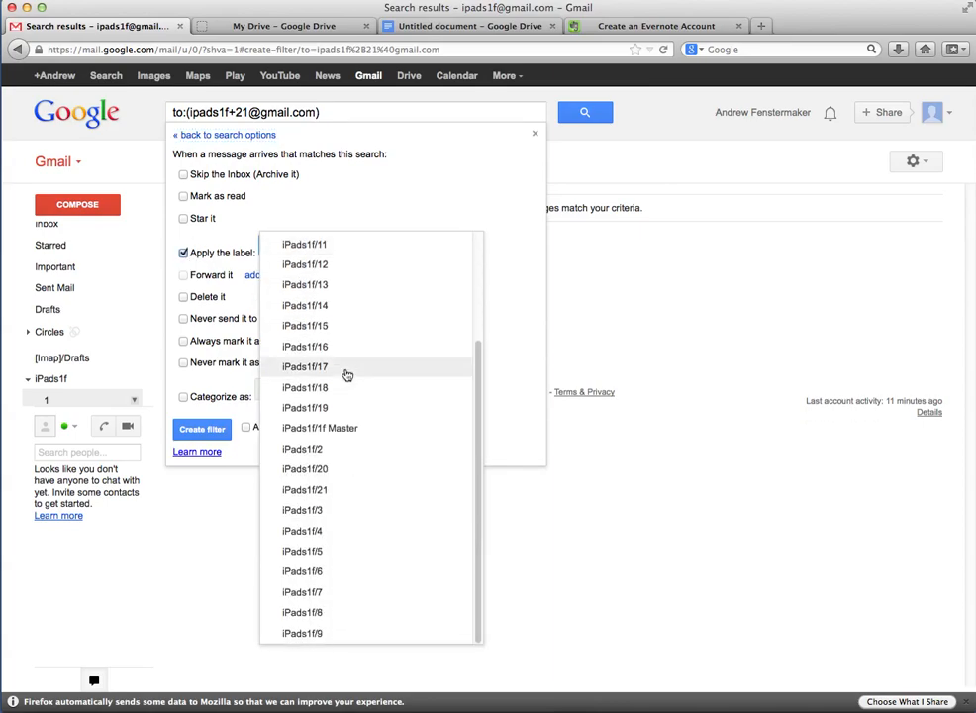
left_click(330, 494)
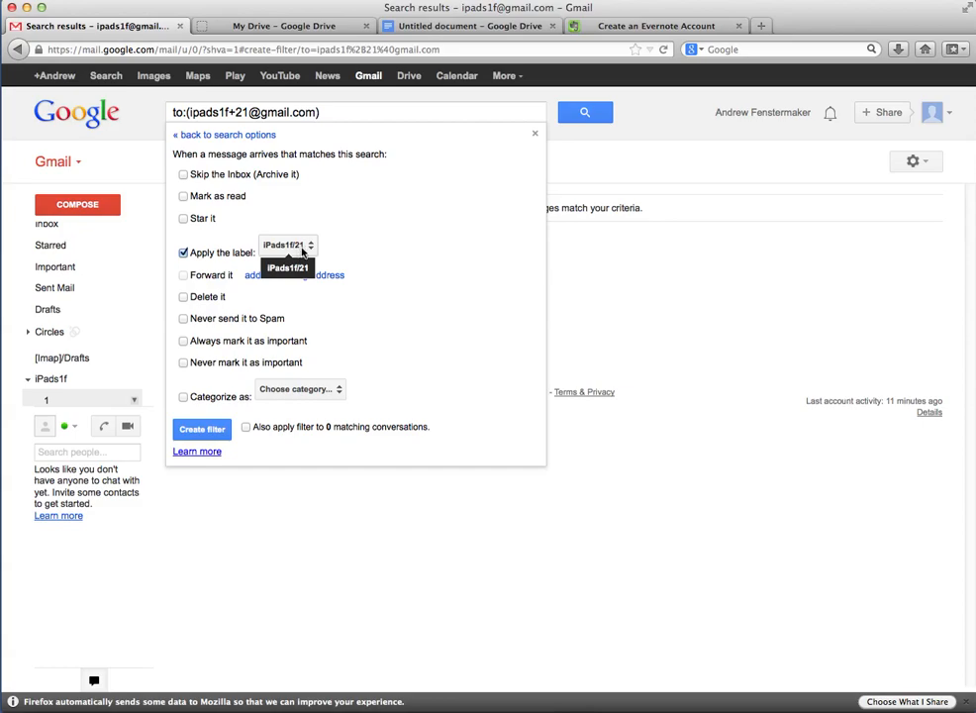
left_click(202, 428)
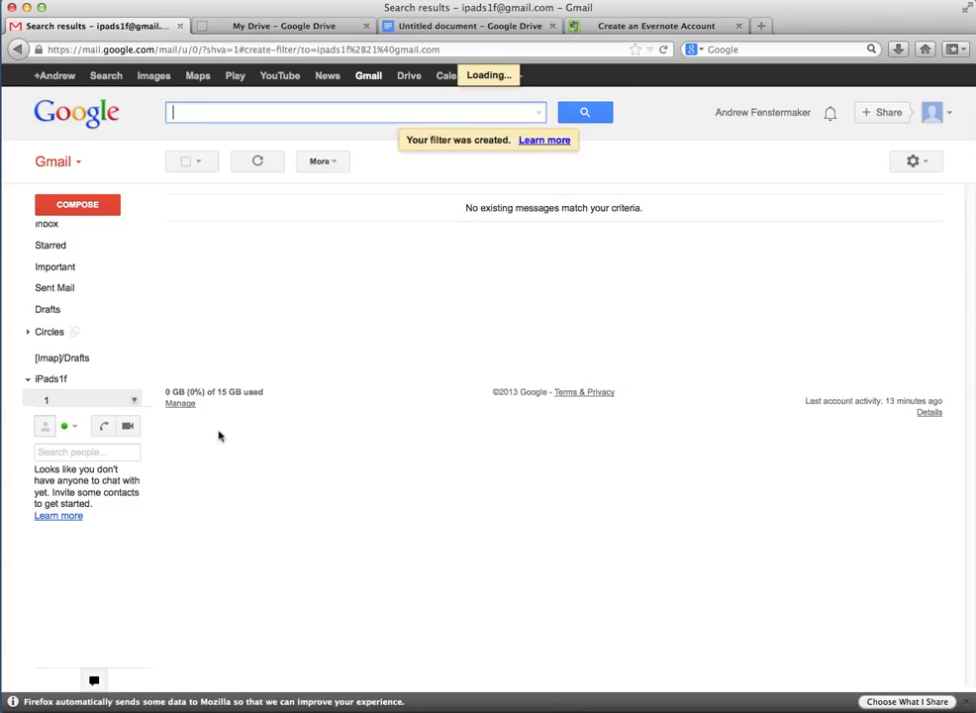
left_click(63, 232)
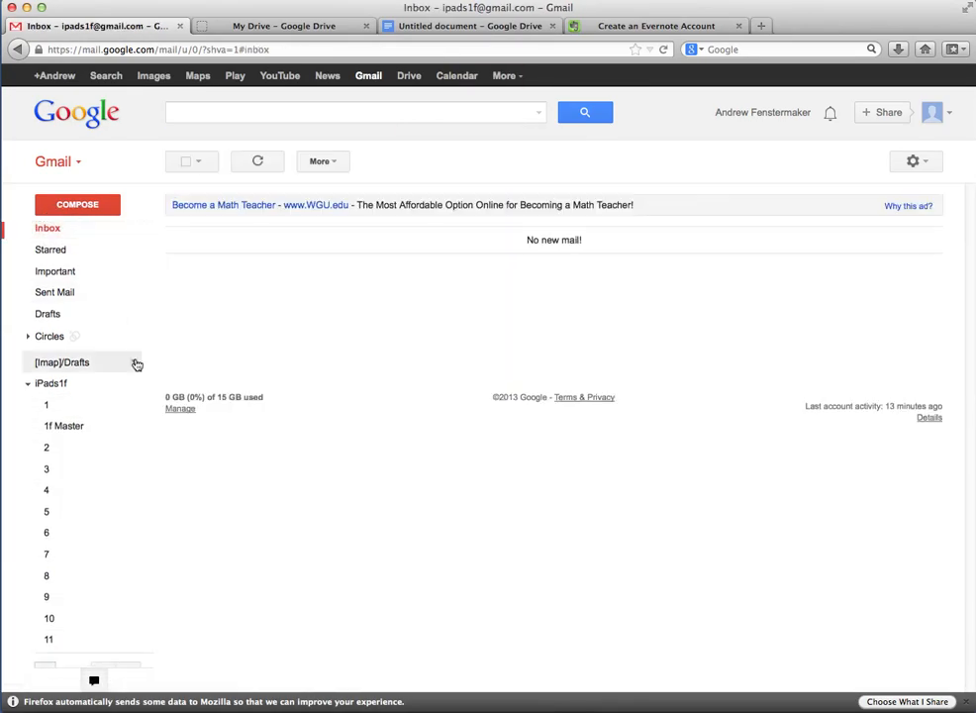
scroll(138, 364, "down", 5)
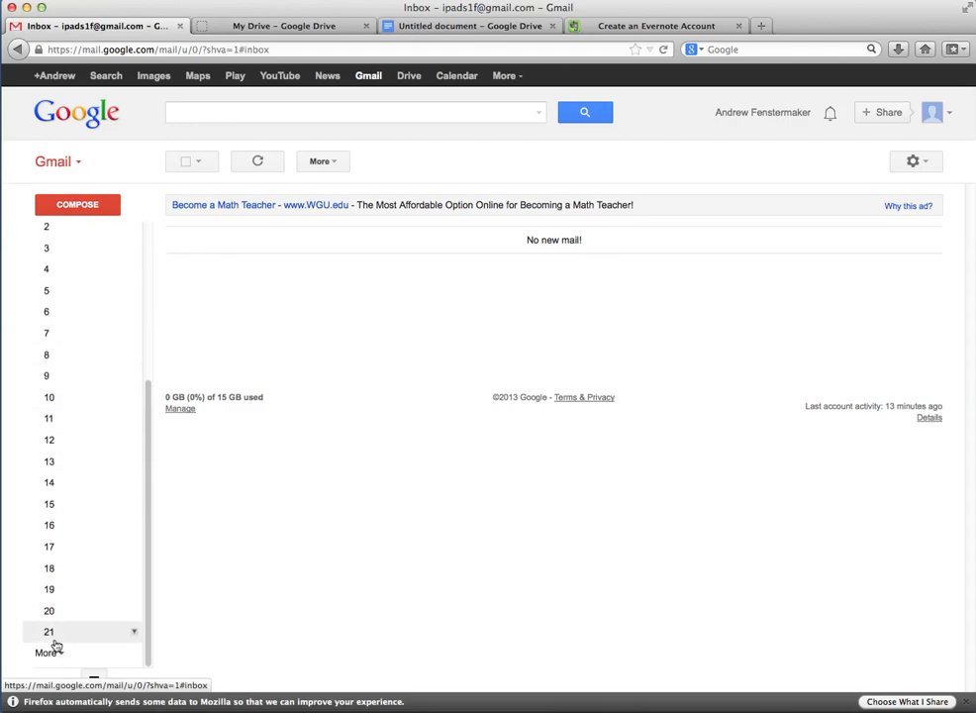
In the other account's Gmail, open a new message in its own window
left_click(963, 710)
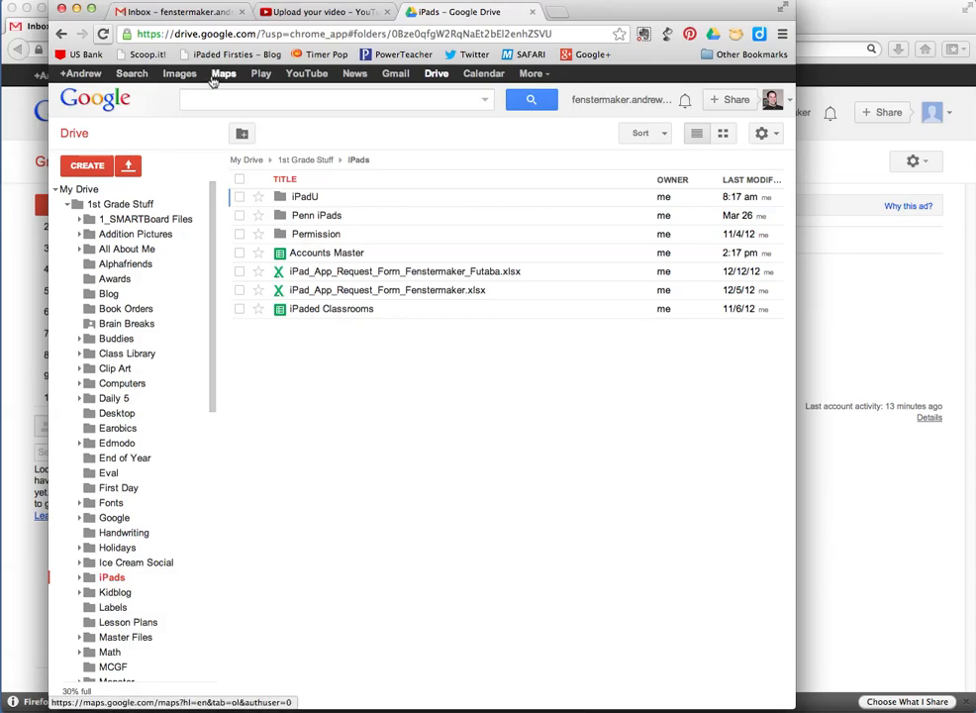
left_click(170, 12)
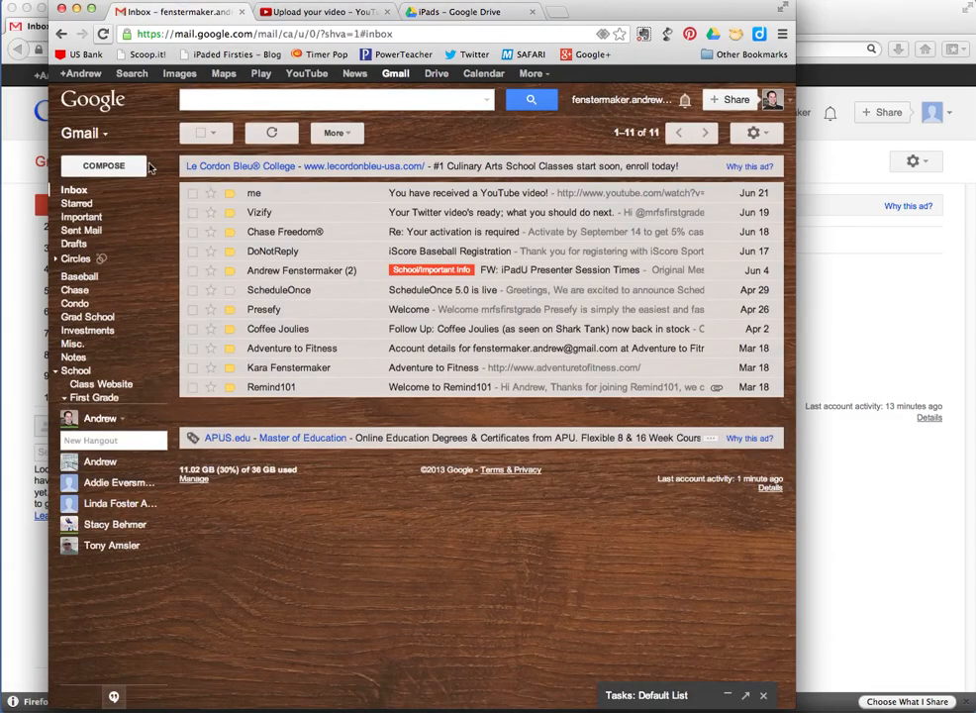
left_click(103, 165)
left_click_drag(534, 379, 331, 214)
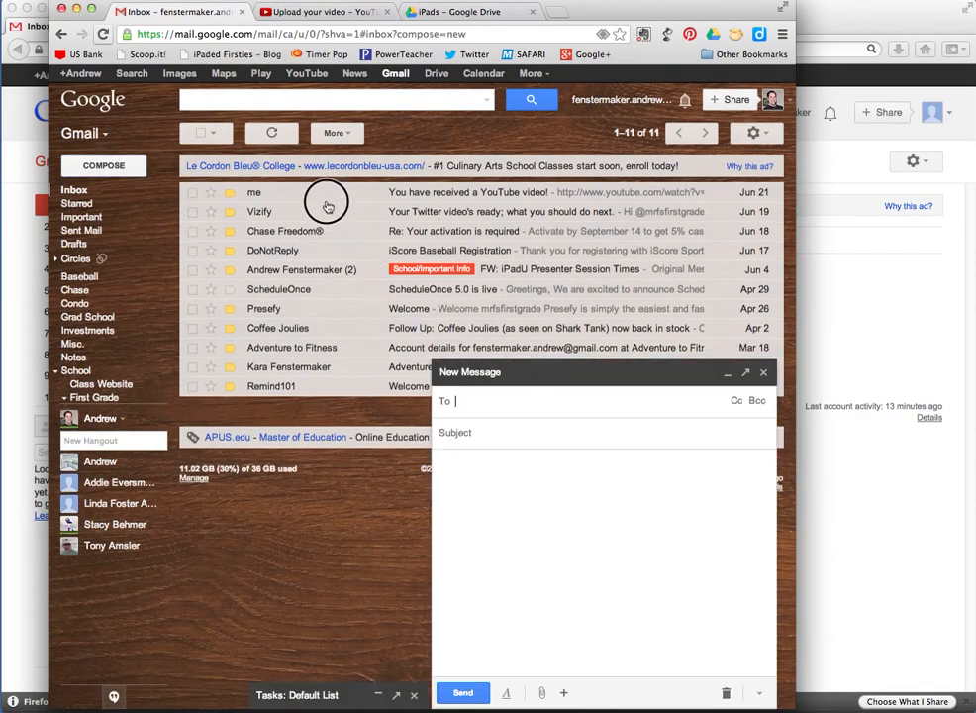
left_click(745, 373)
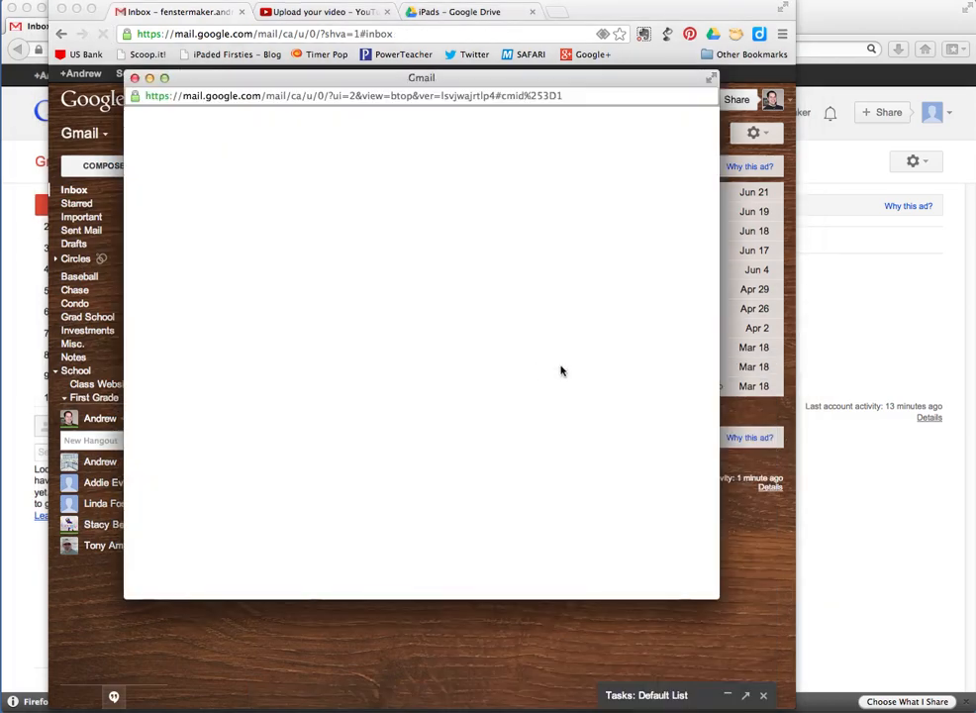
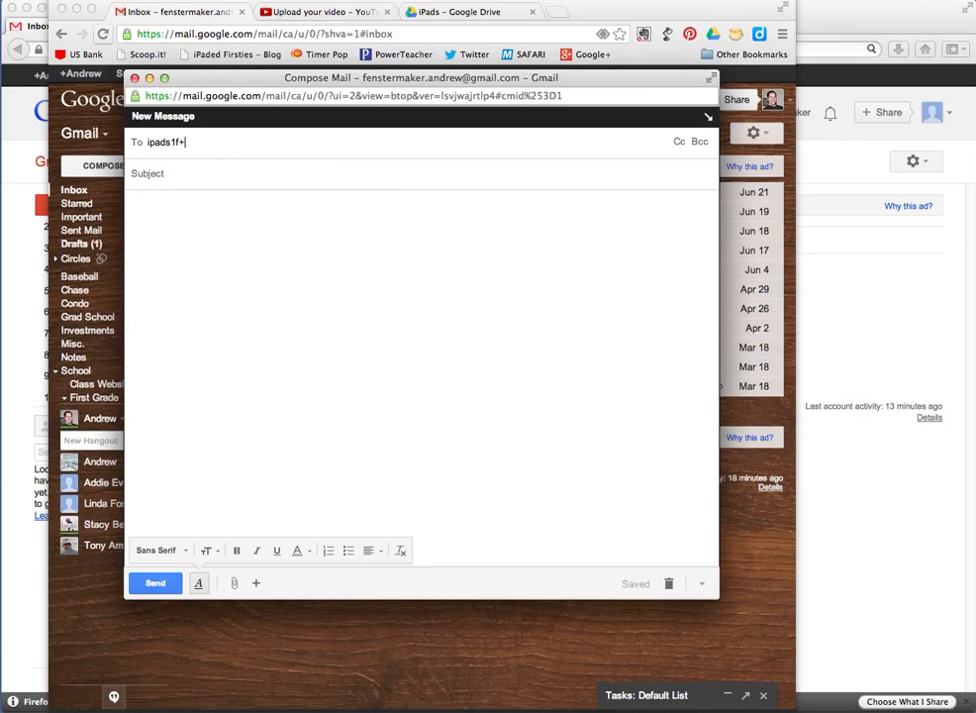
Send it to the +21 alias with subject 'Hey' and body 'What are you doing?'
key("Return")
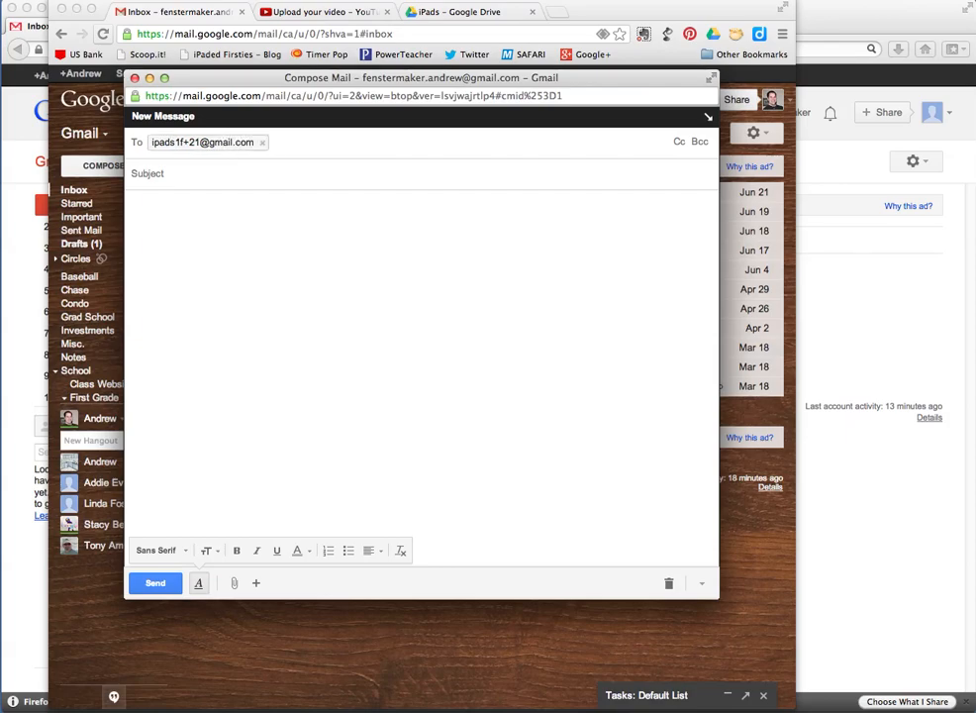
left_click(162, 169)
type("Hey")
key("Tab")
type("HW")
key("BackSpace")
key("BackSpace")
type("W")
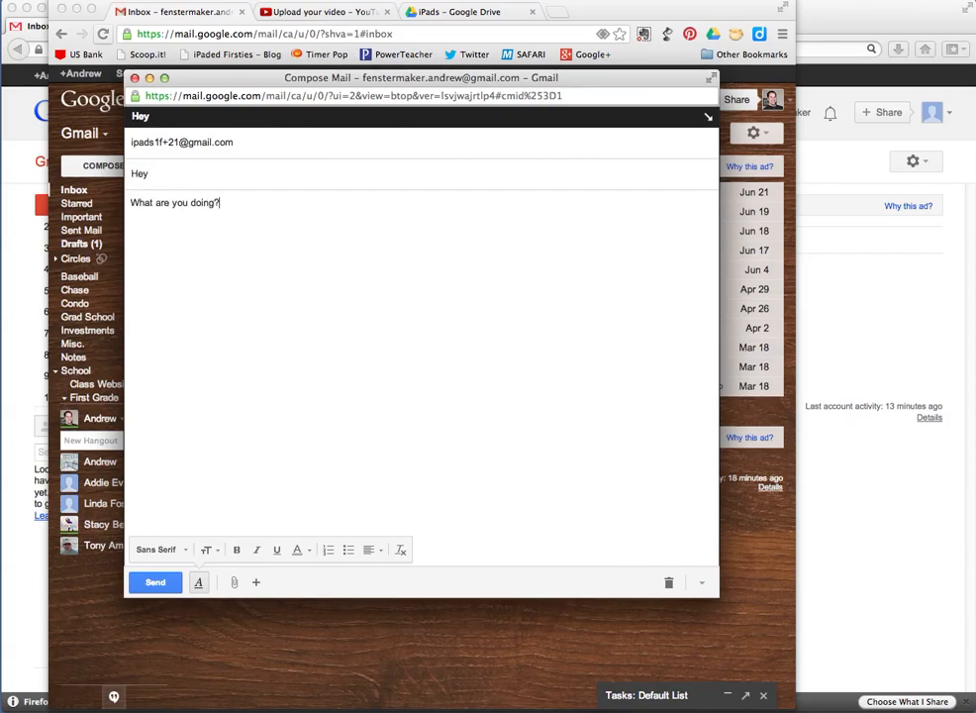
key("super+Return")
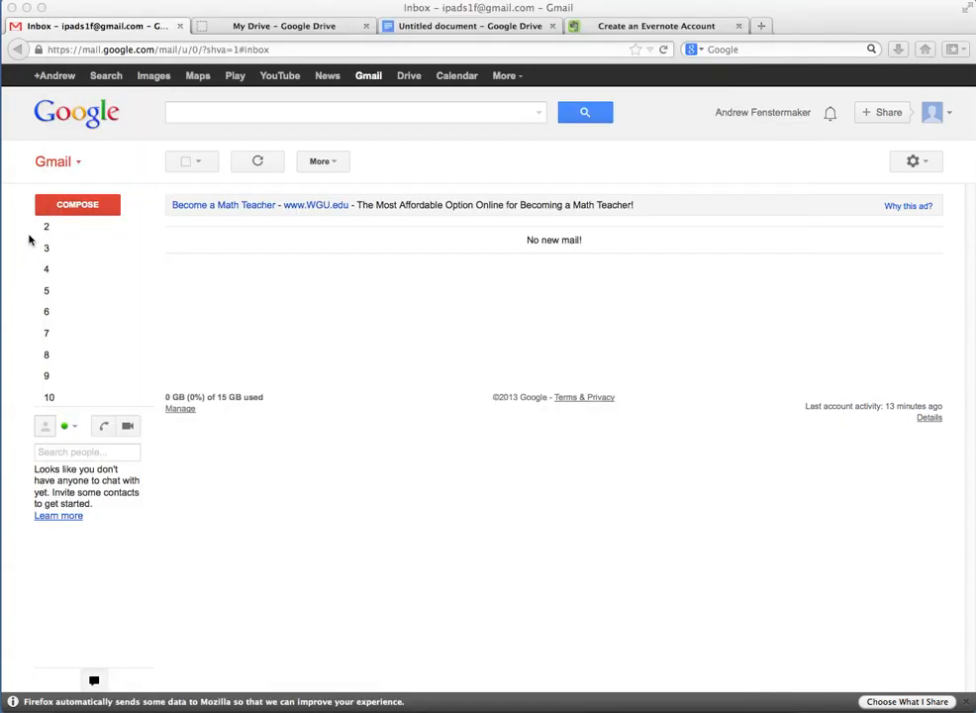
Return to the alias account's Gmail, confirm the signed-in account, and reload the mail view
left_click(27, 188)
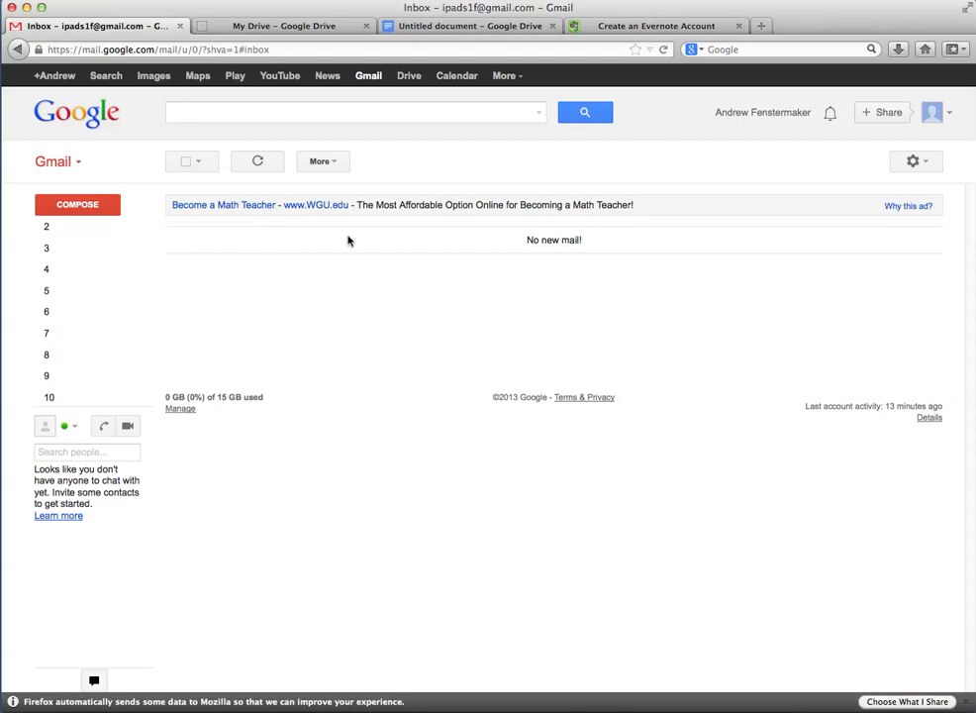
left_click(952, 117)
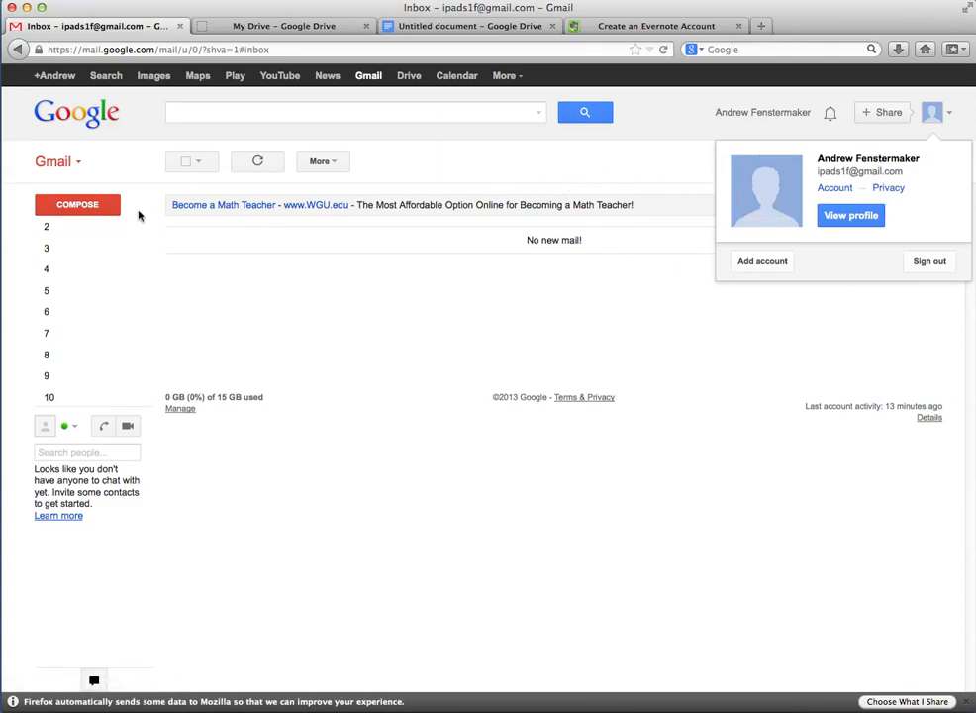
left_click(456, 172)
left_click(57, 162)
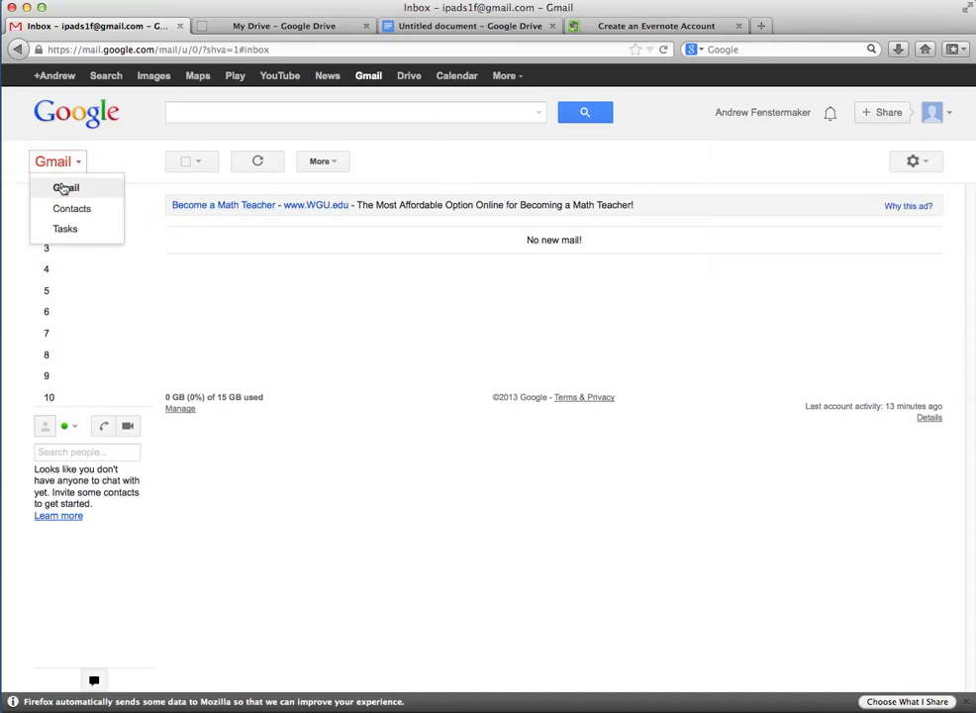
left_click(59, 187)
scroll(123, 243, "down", 4)
scroll(134, 250, "up", 3)
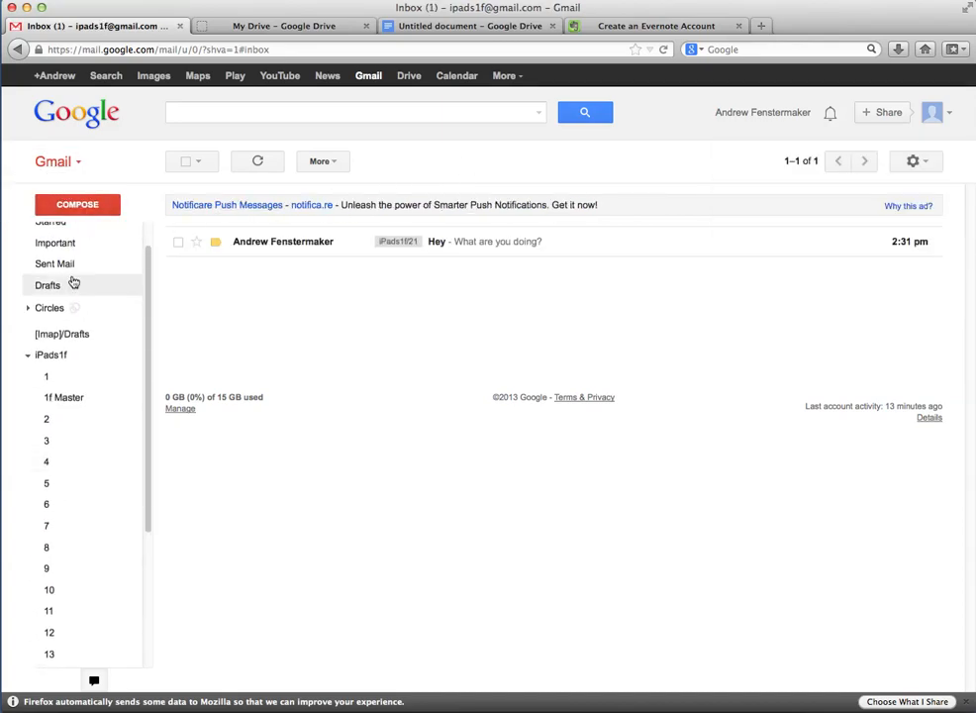
Check the iPads1f sublabels, finding one unread message under label 21
left_click(29, 357)
left_click(269, 250)
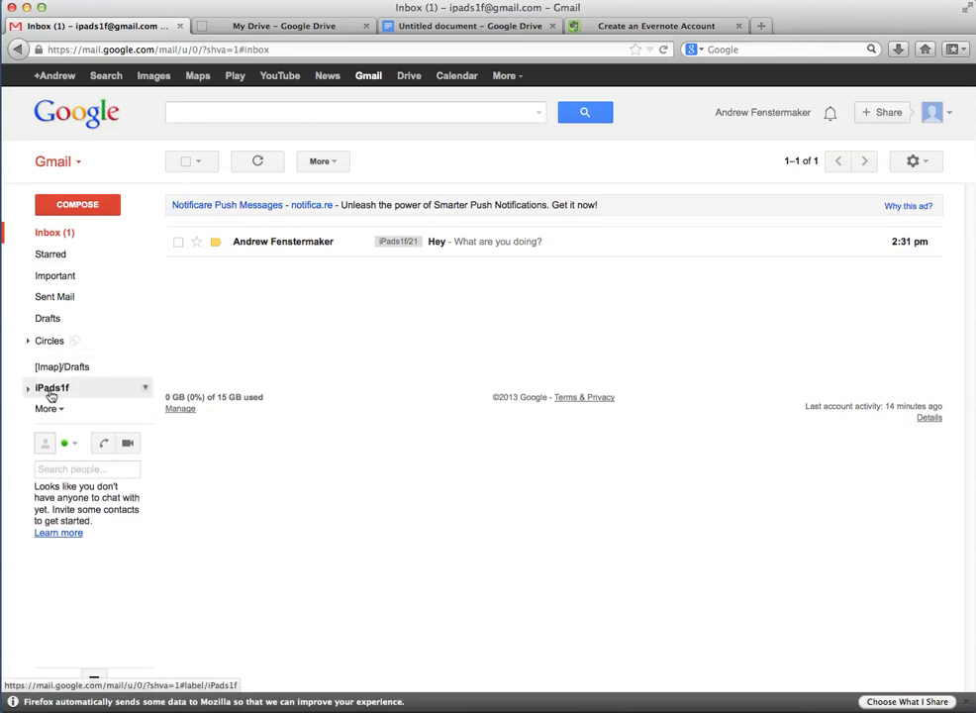
left_click(28, 390)
scroll(109, 415, "down", 4)
scroll(124, 413, "down", 1)
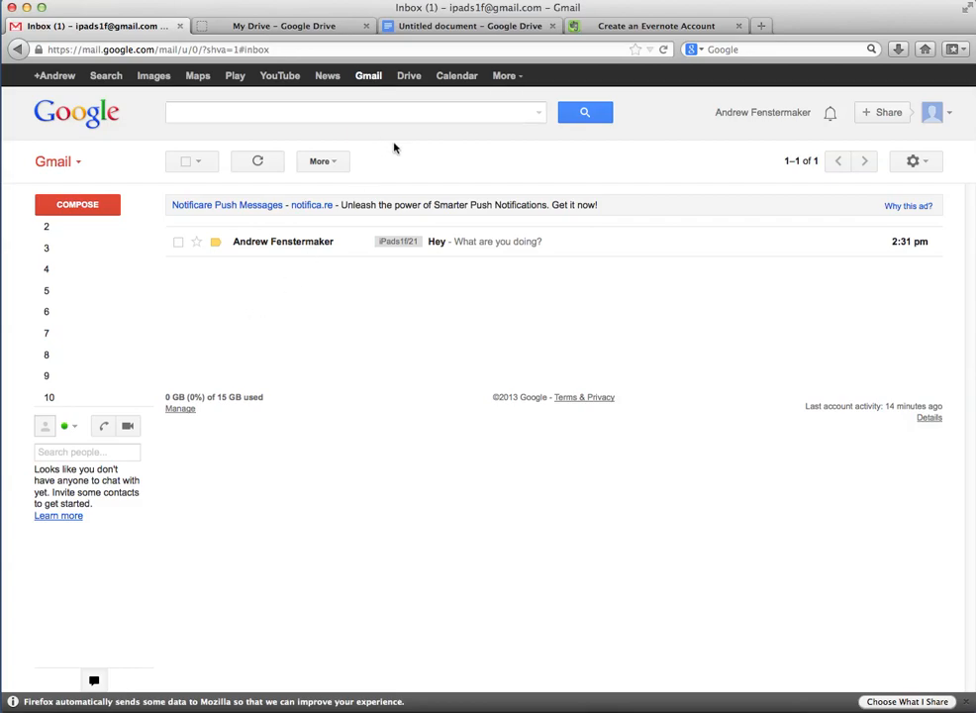
mouse_move(96, 268)
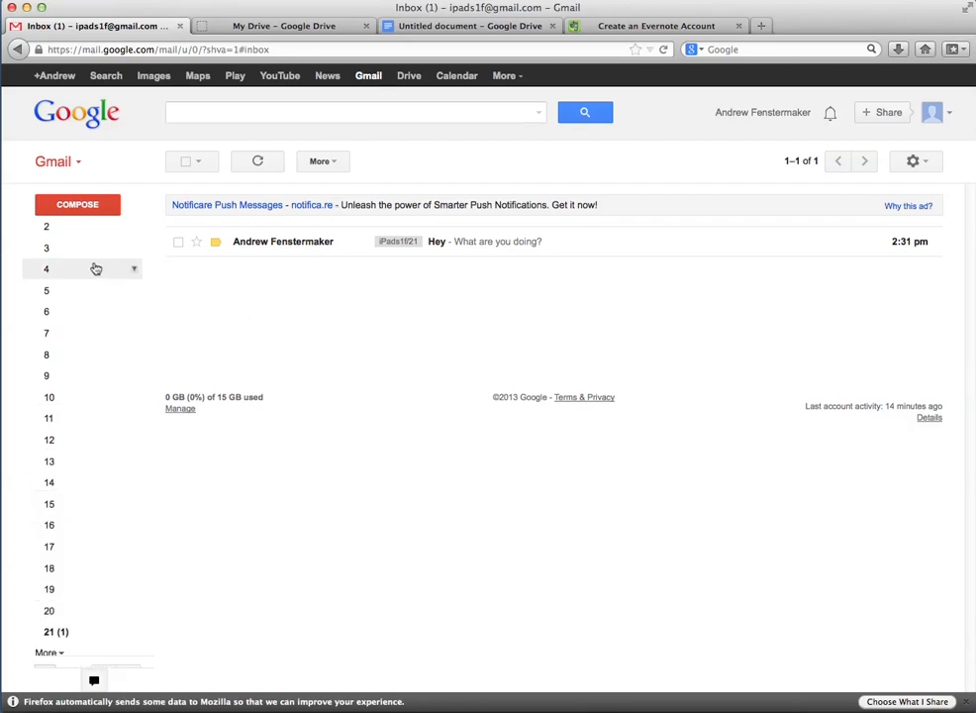
scroll(96, 268, "up", 5)
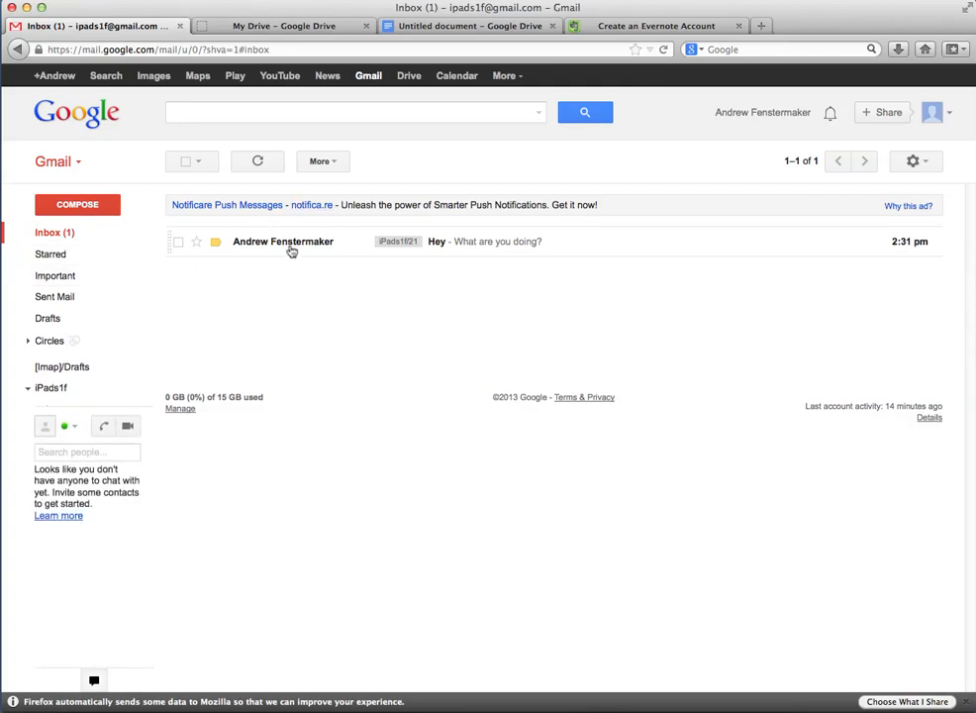
Read the 'Hey' test message, then go back to the Inbox list
left_click(416, 243)
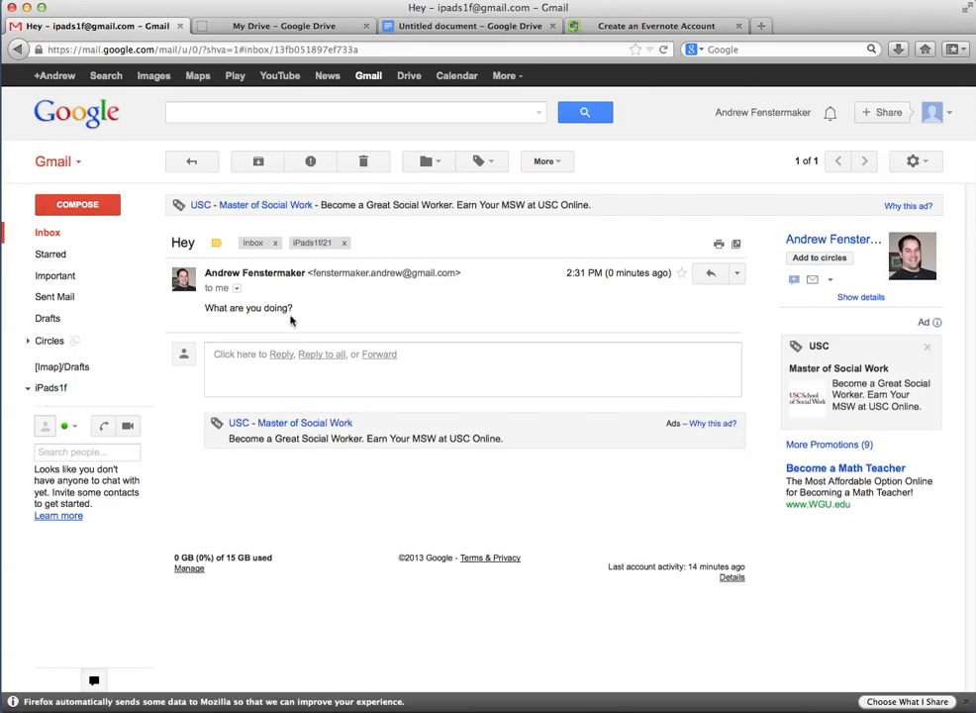
left_click(62, 238)
mouse_move(124, 258)
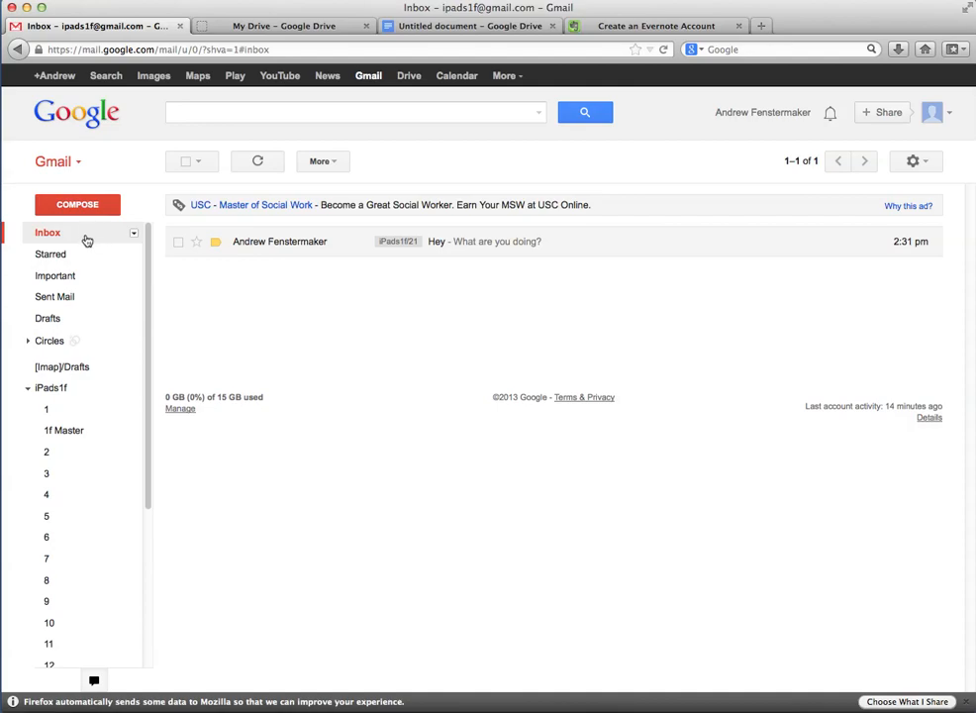
scroll(117, 395, "down", 5)
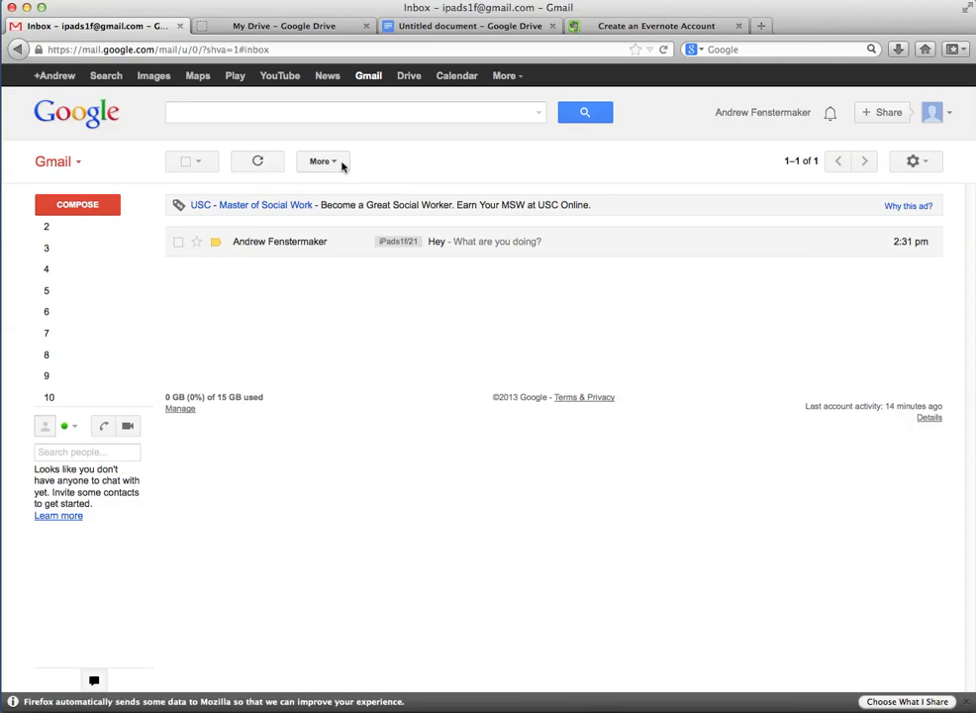
Check the first alias address in the Docs list, then return to the Evernote registration form
left_click(415, 26)
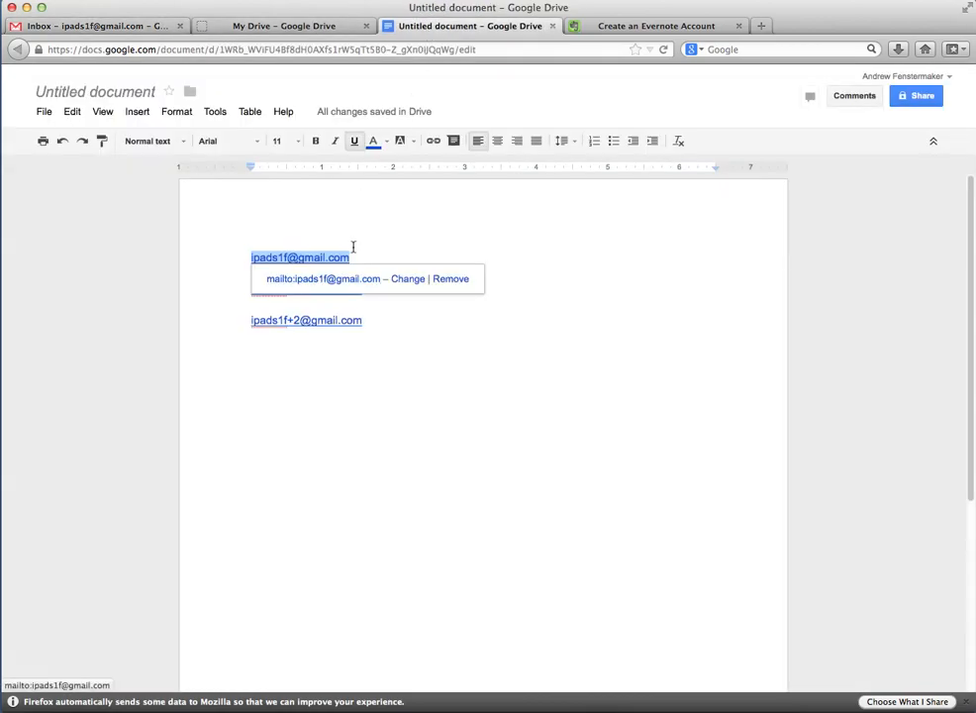
left_click(358, 257)
left_click_drag(358, 256, 251, 257)
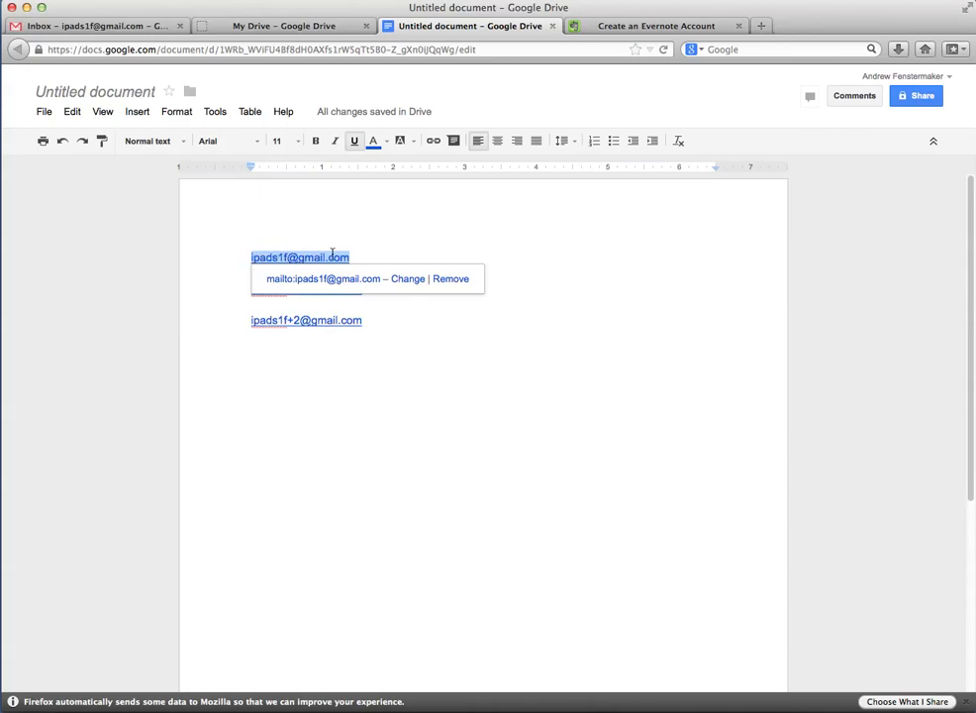
left_click(379, 252)
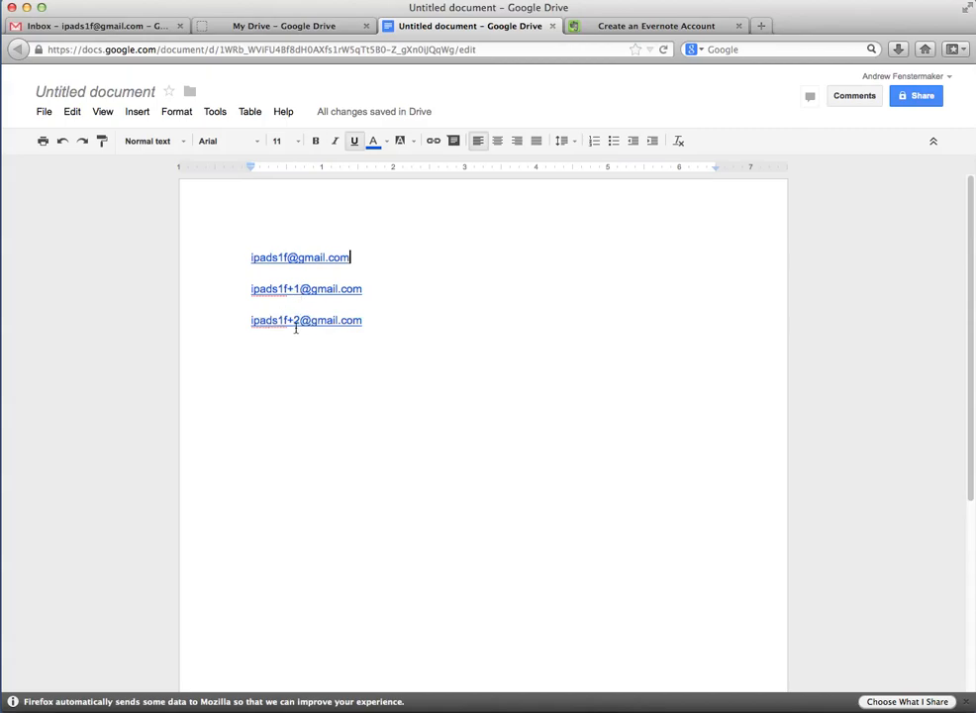
left_click(623, 25)
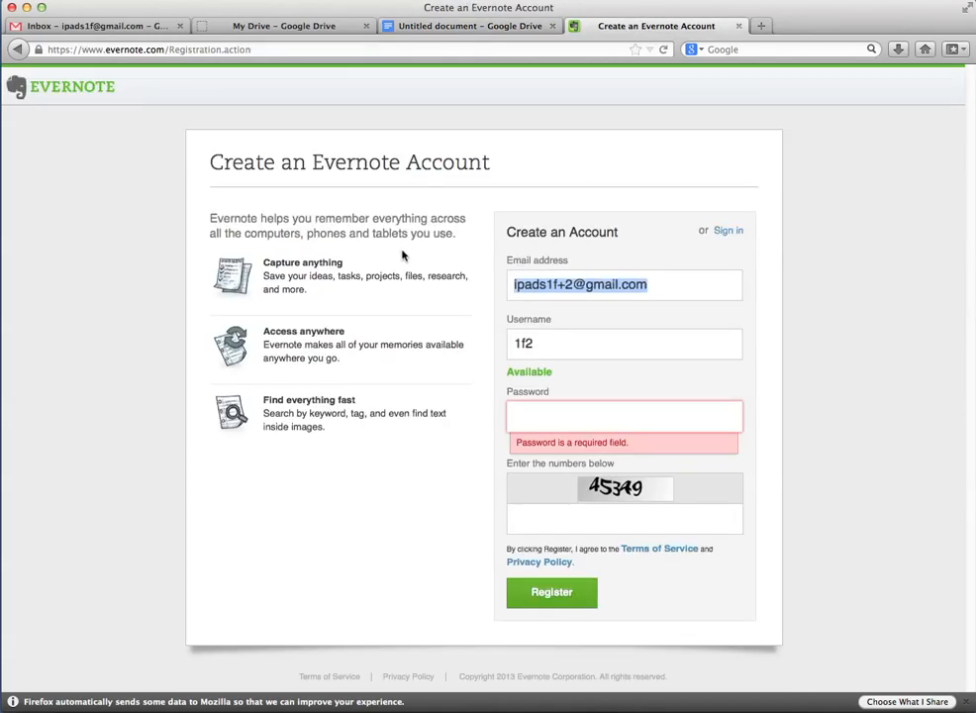
Select the whole +2 alias address in Evernote's Email field
left_click(642, 285)
left_click_drag(645, 285, 509, 283)
left_click_drag(650, 285, 513, 286)
Back in the alias list document, select the first address in the list
left_click(396, 25)
left_click(366, 268)
left_click(341, 255)
left_click_drag(340, 255, 252, 256)
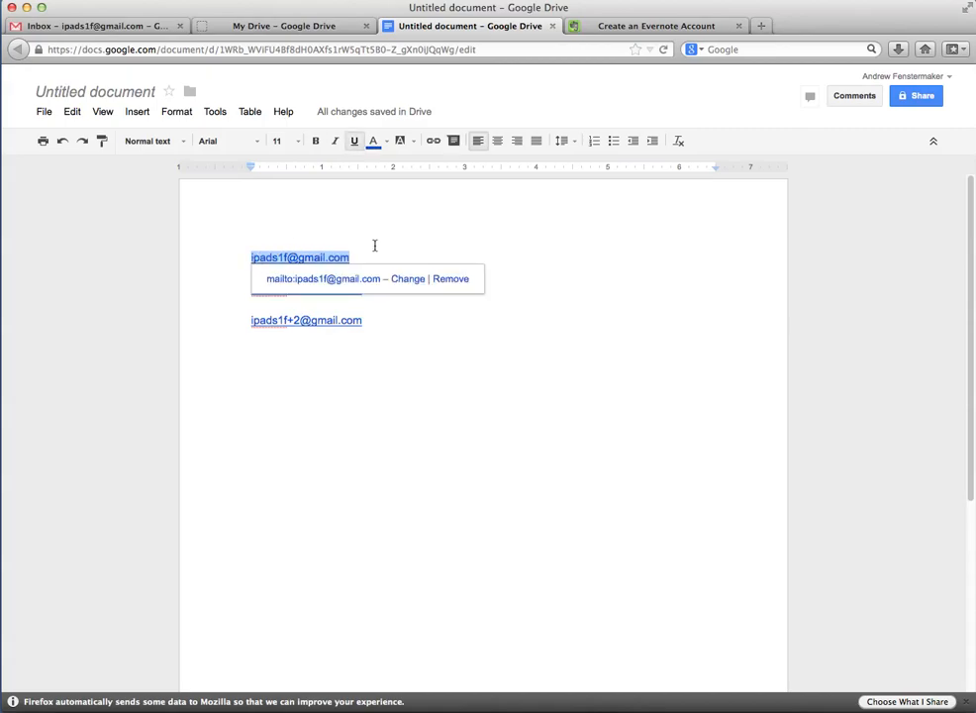